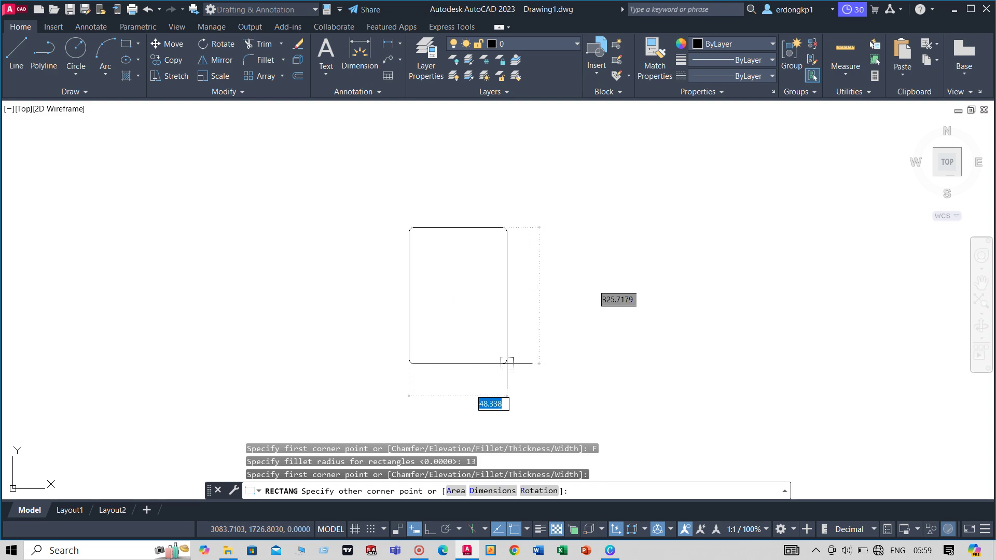
- Complete the rounded-corner rectangle with a length of 115 and a width of 115, turning on Ortho mode
{"action": "type", "text": "D"}
{"action": "key", "text": "Return"}
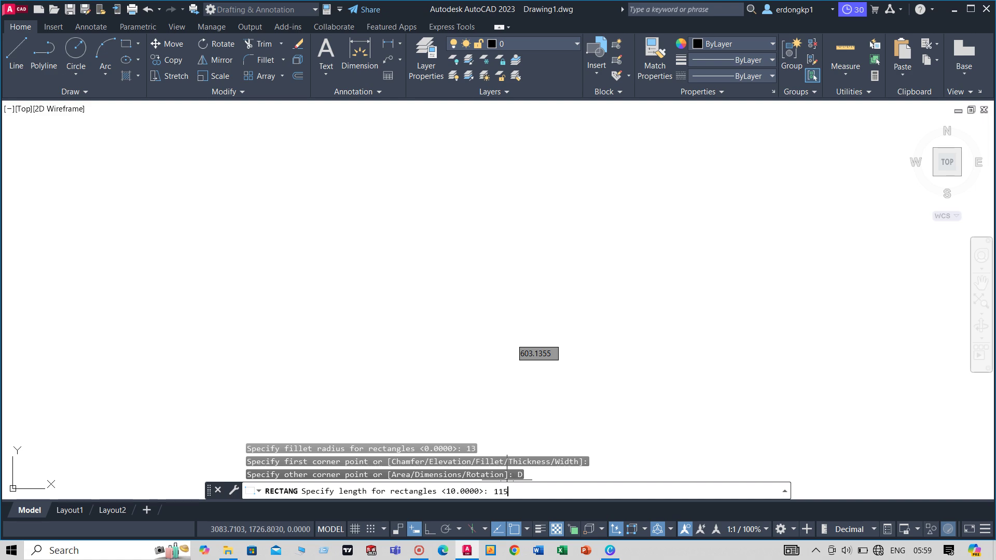
{"action": "key", "text": "Return"}
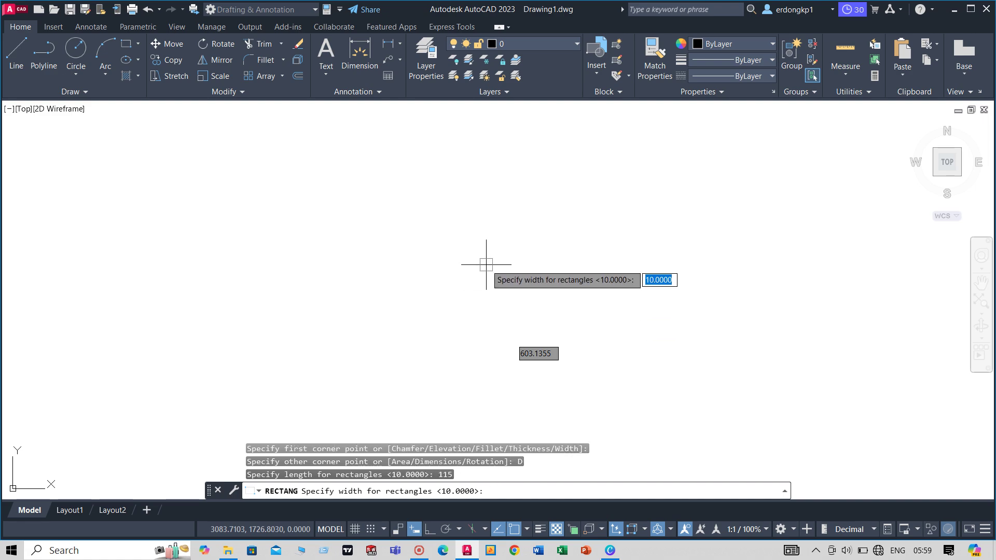
{"action": "left_click", "coordinate": [473, 227]}
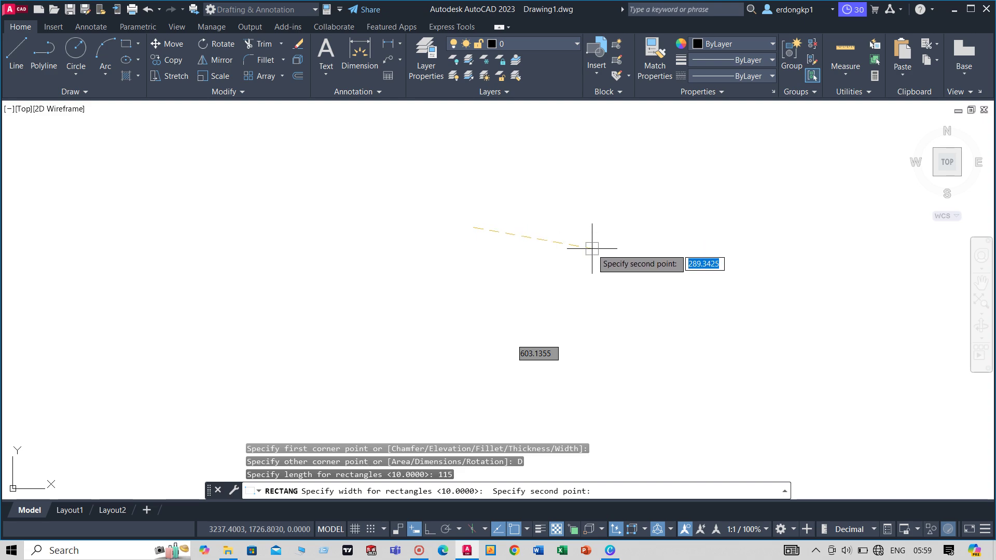
{"action": "key", "text": "F8"}
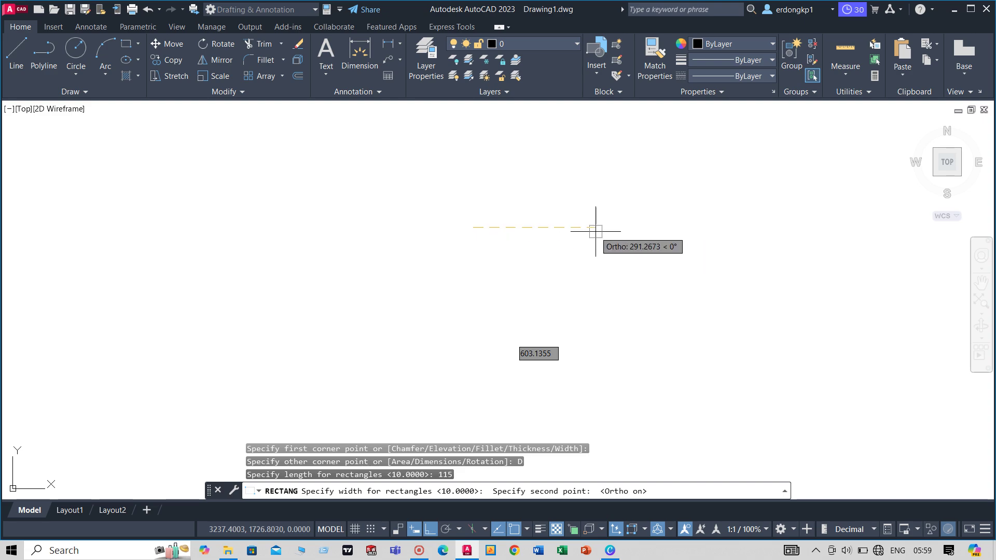
{"action": "type", "text": "115"}
{"action": "key", "text": "Return"}
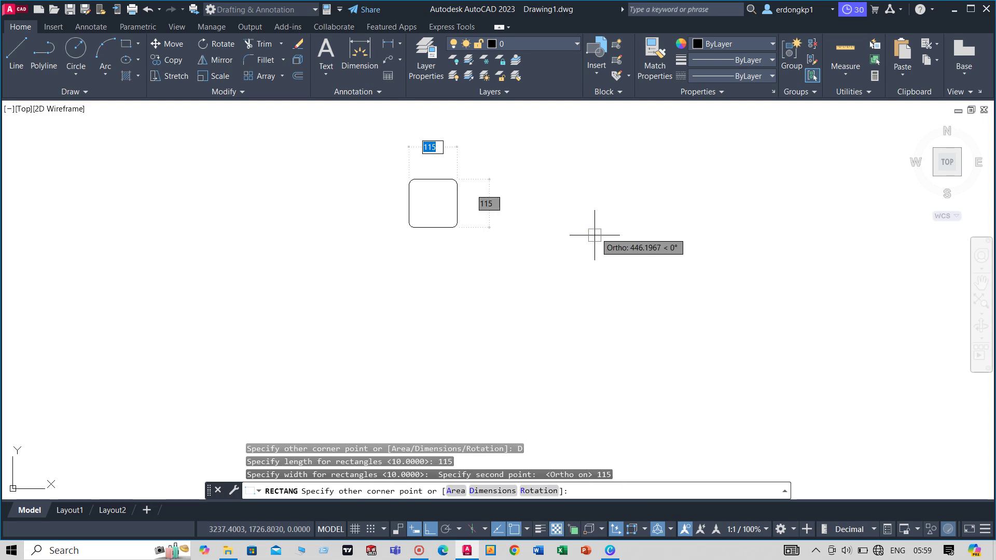
{"action": "left_click", "coordinate": [469, 254]}
- Draw a circle of diameter 24 centred on the lower-left corner point of the rounded square's bounding edges
{"action": "scroll", "coordinate": [484, 220], "scroll_direction": "up", "scroll_amount": 3}
{"action": "middle_click_drag", "start_coordinate": [485, 215], "coordinate": [637, 346]}
{"action": "scroll", "coordinate": [637, 346], "scroll_direction": "up", "scroll_amount": 2}
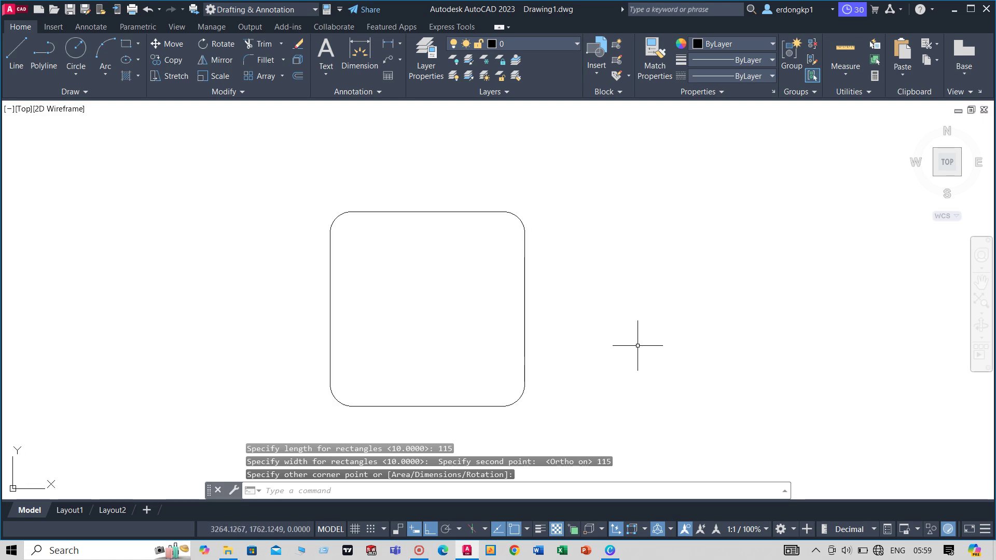
{"action": "middle_click_drag", "start_coordinate": [575, 331], "coordinate": [678, 301]}
{"action": "type", "text": "c"}
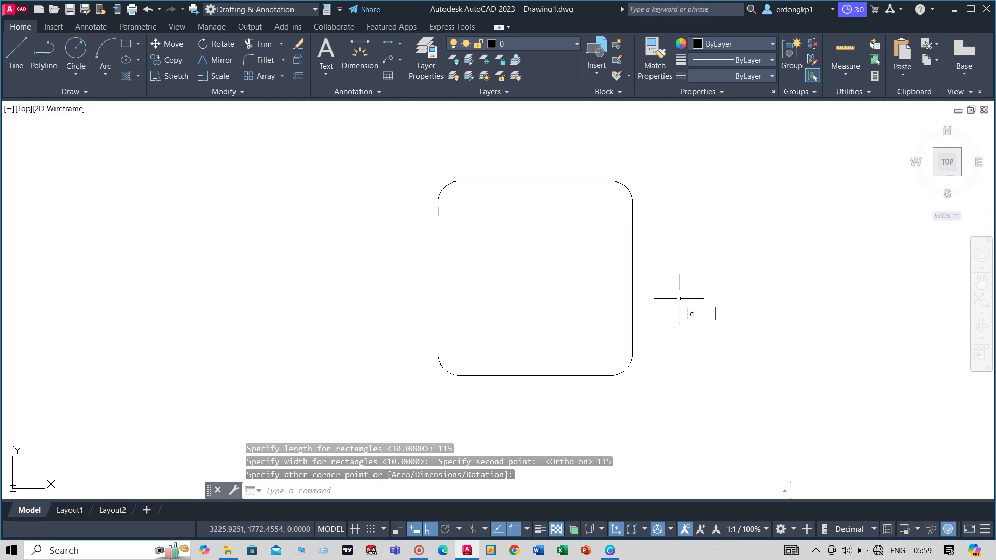
{"action": "key", "text": "Return"}
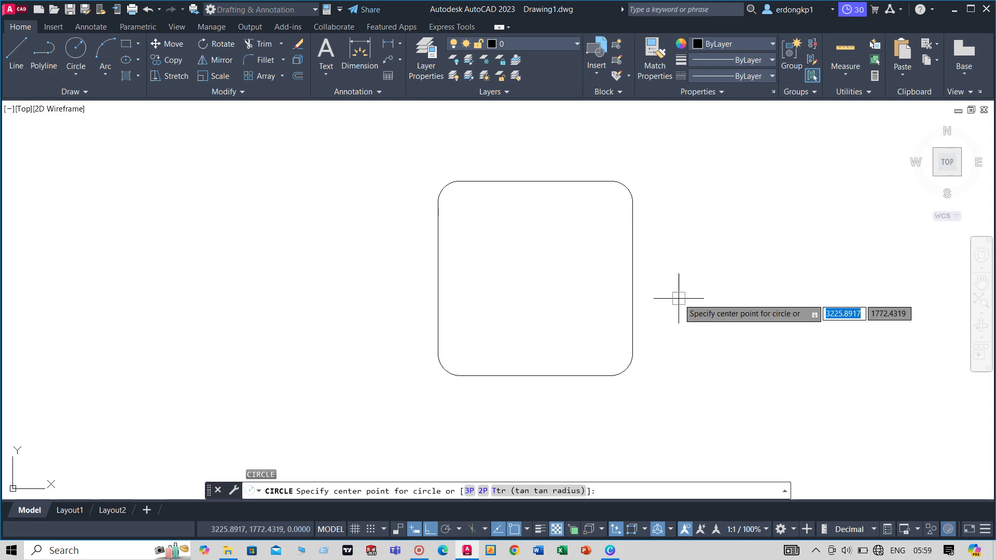
{"action": "left_click", "coordinate": [438, 376]}
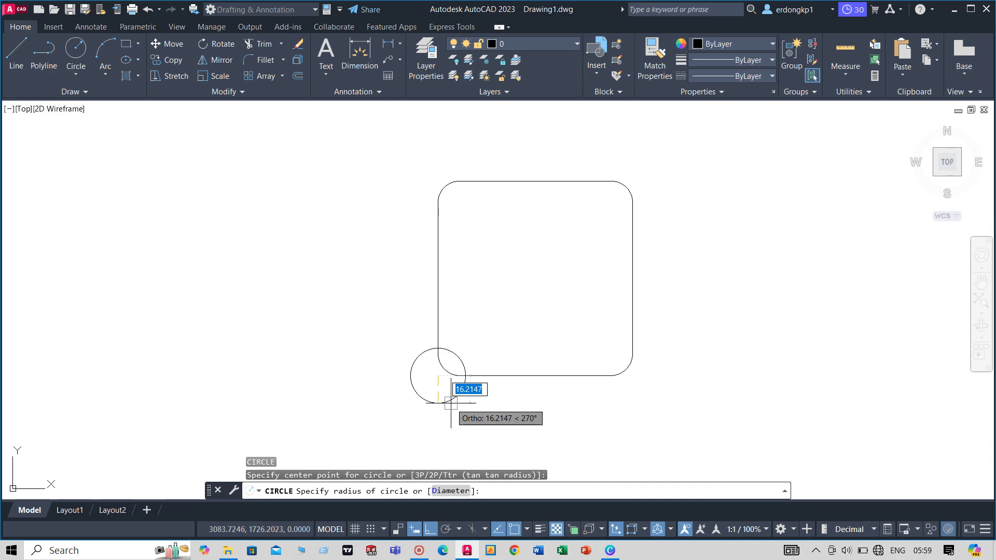
{"action": "type", "text": "d"}
{"action": "key", "text": "Return"}
{"action": "type", "text": "2"}
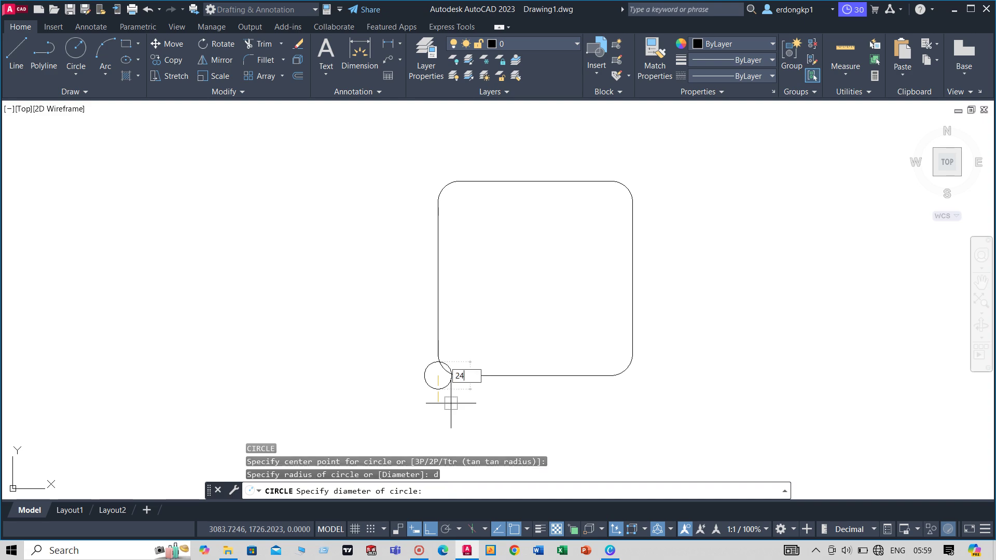
{"action": "type", "text": "4"}
{"action": "key", "text": "Return"}
- Move the circle 48 units horizontally to the right, using its centre as the base point
{"action": "scroll", "coordinate": [451, 404], "scroll_direction": "up", "scroll_amount": 4}
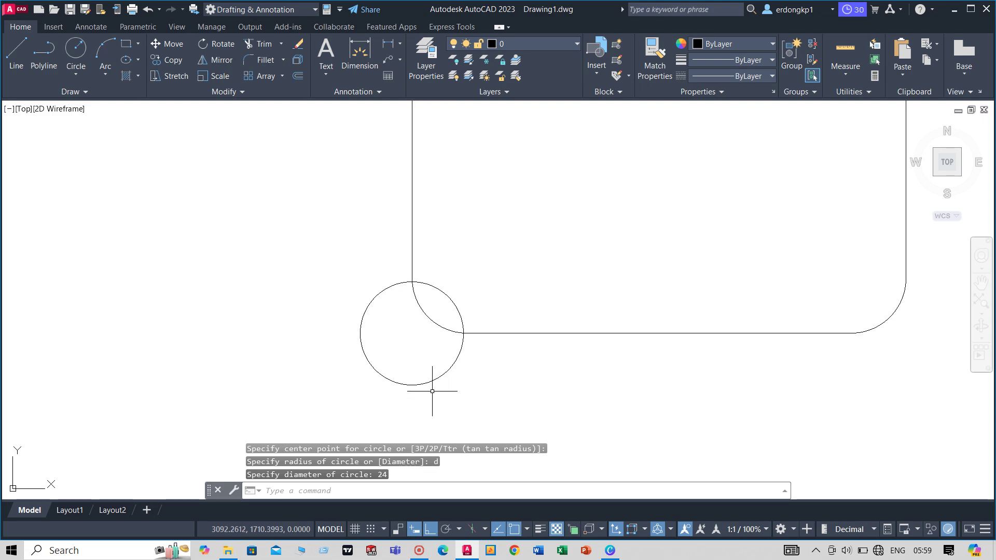
{"action": "left_click", "coordinate": [428, 384]}
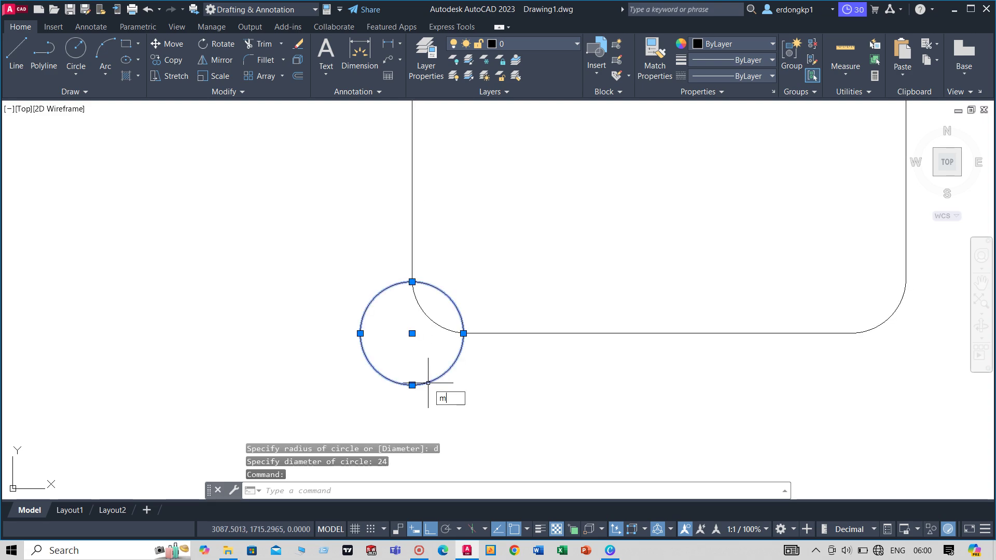
{"action": "type", "text": "m"}
{"action": "key", "text": "Return"}
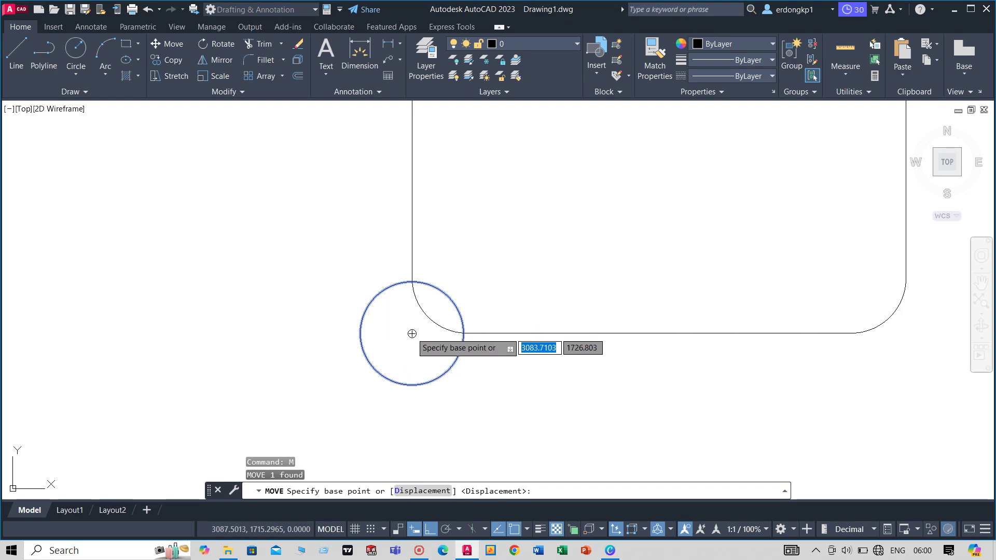
{"action": "left_click", "coordinate": [412, 333]}
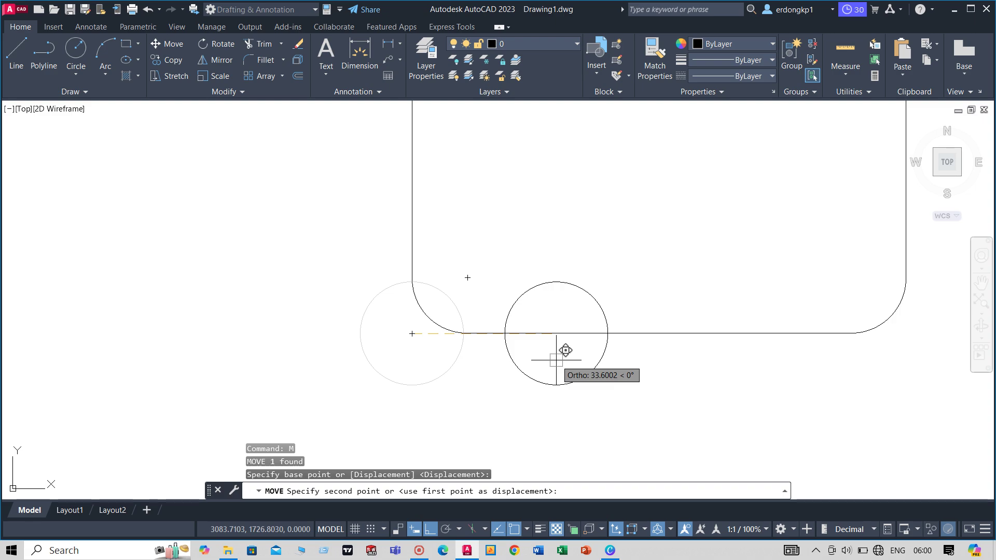
{"action": "type", "text": "48"}
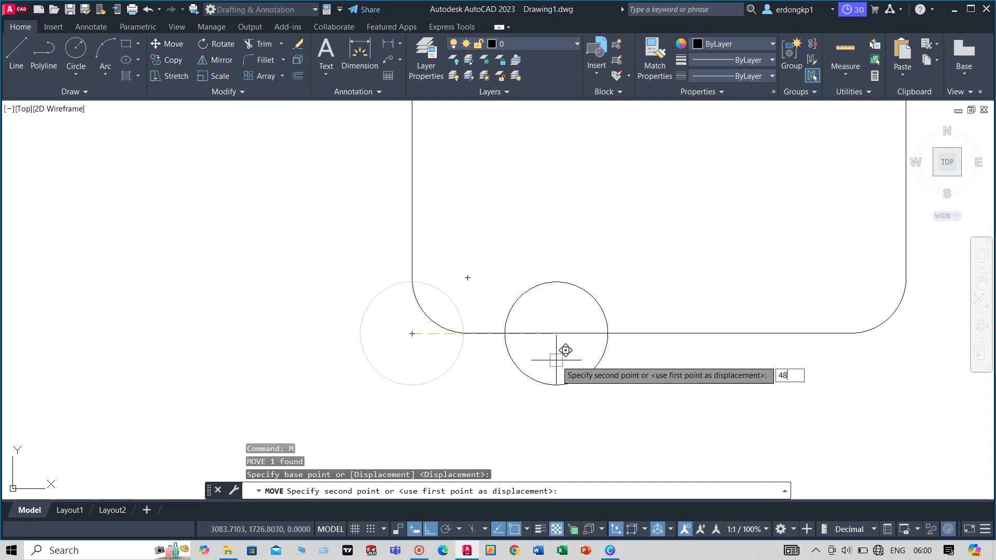
{"action": "key", "text": "Return"}
- Move the circle 42.4 units straight up from the square's bottom edge, using its centre as the base point
{"action": "left_click", "coordinate": [648, 378]}
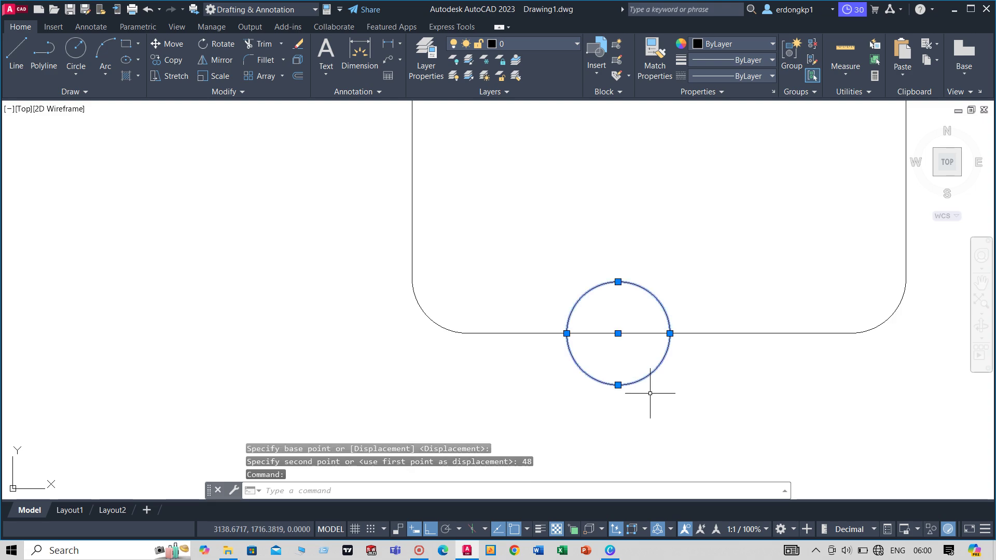
{"action": "key", "text": "Return"}
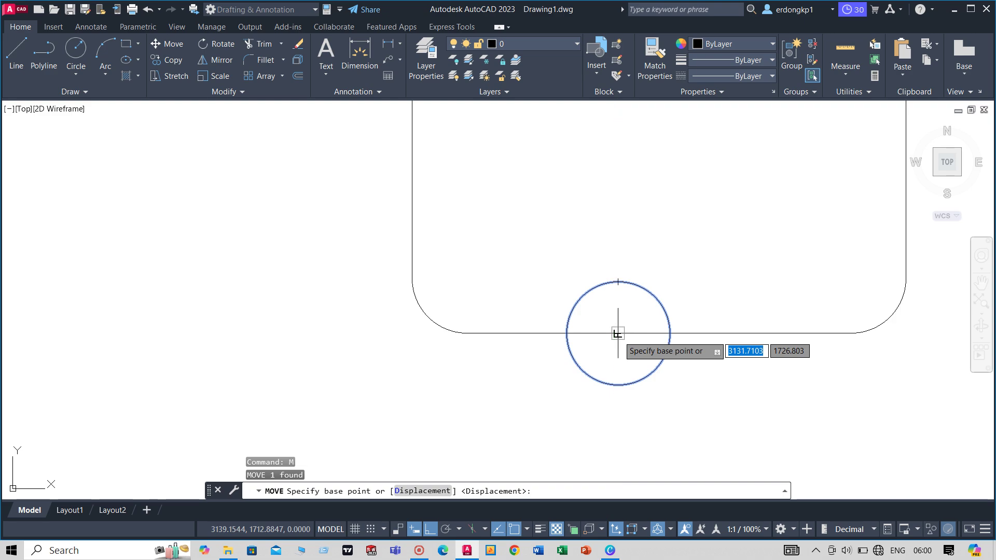
{"action": "left_click", "coordinate": [617, 334]}
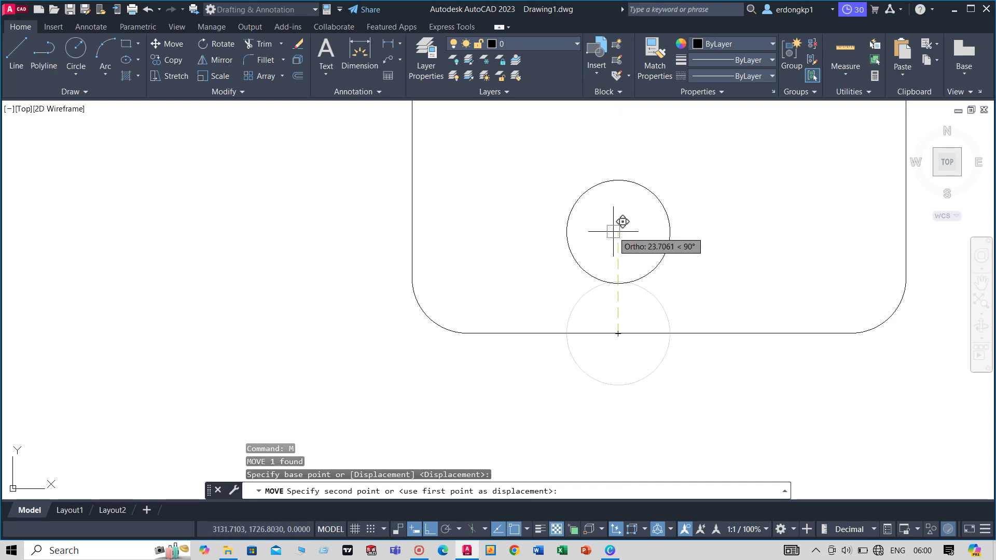
{"action": "middle_click_drag", "start_coordinate": [614, 231], "coordinate": [614, 349]}
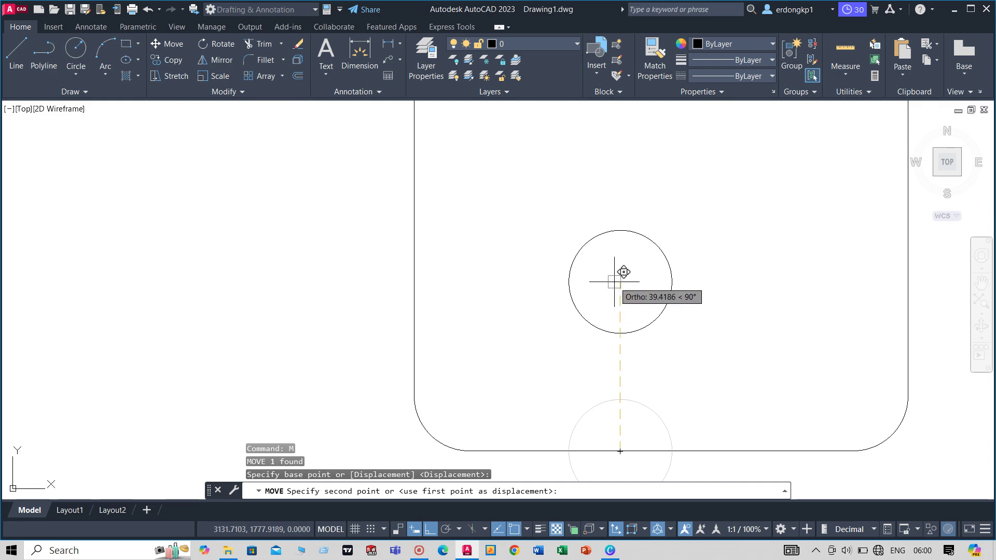
{"action": "type", "text": "42.4"}
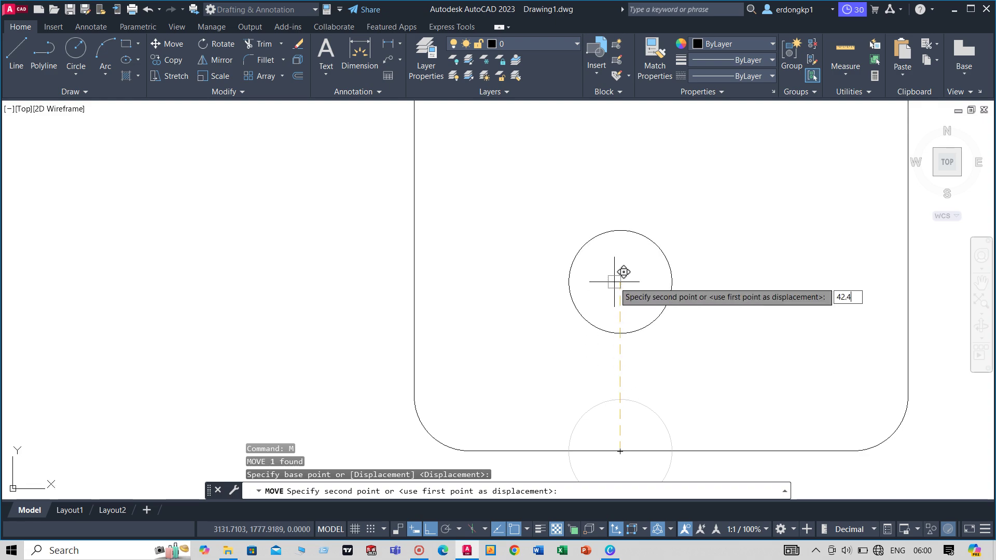
{"action": "key", "text": "Return"}
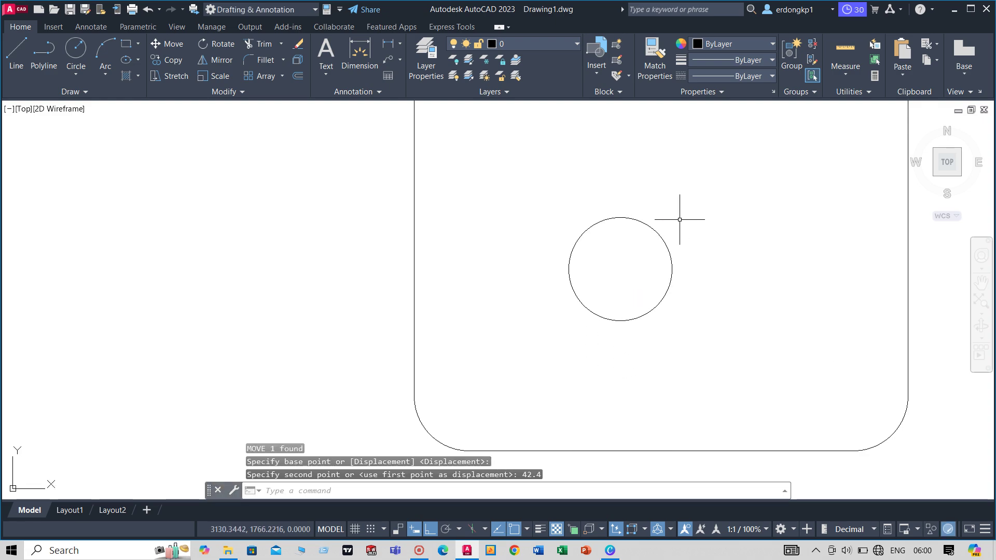
- Offset the circle outward by 11.4 to create a larger concentric circle
{"action": "mouse_move", "coordinate": [758, 189]}
{"action": "middle_mouse_down"}
{"action": "mouse_move", "coordinate": [698, 298]}
{"action": "mouse_move", "coordinate": [716, 160]}
{"action": "middle_mouse_up"}
{"action": "scroll", "coordinate": [618, 258], "scroll_direction": "down", "scroll_amount": 4}
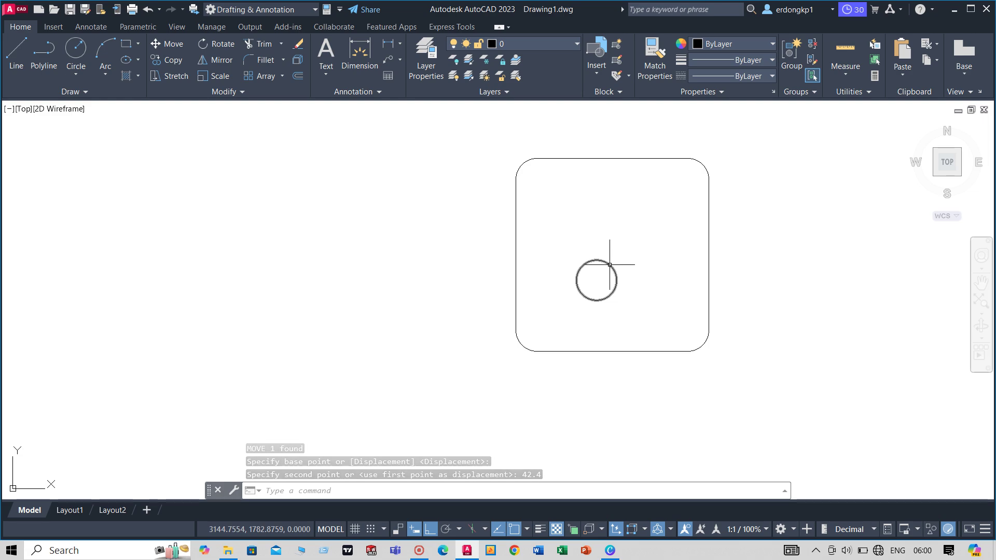
{"action": "left_click", "coordinate": [611, 265]}
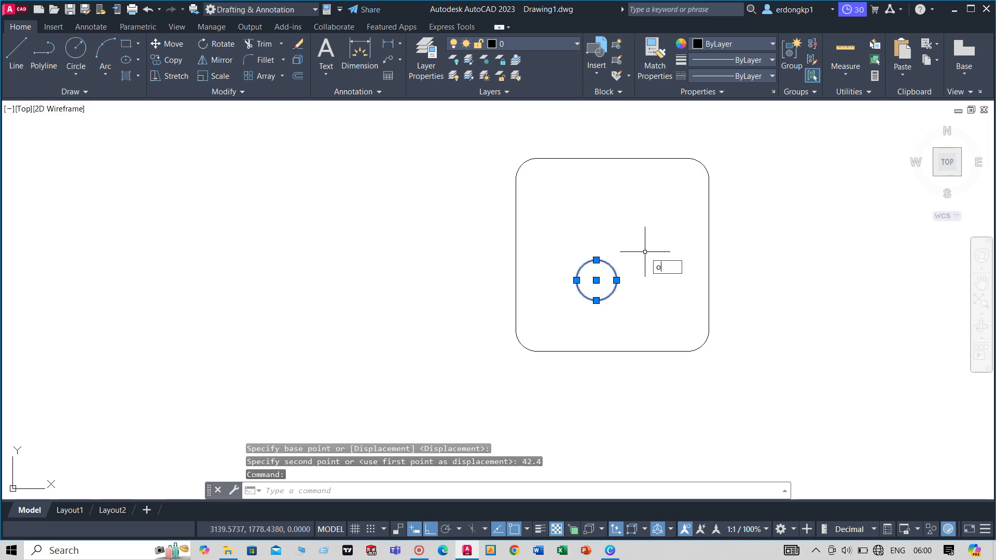
{"action": "key", "text": "Return"}
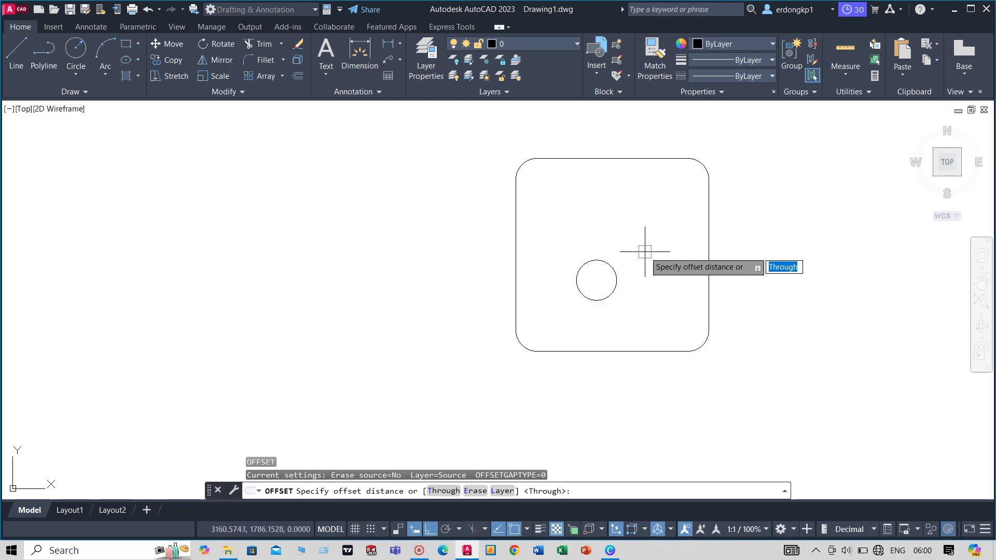
{"action": "scroll", "coordinate": [645, 252], "scroll_direction": "up", "scroll_amount": 2}
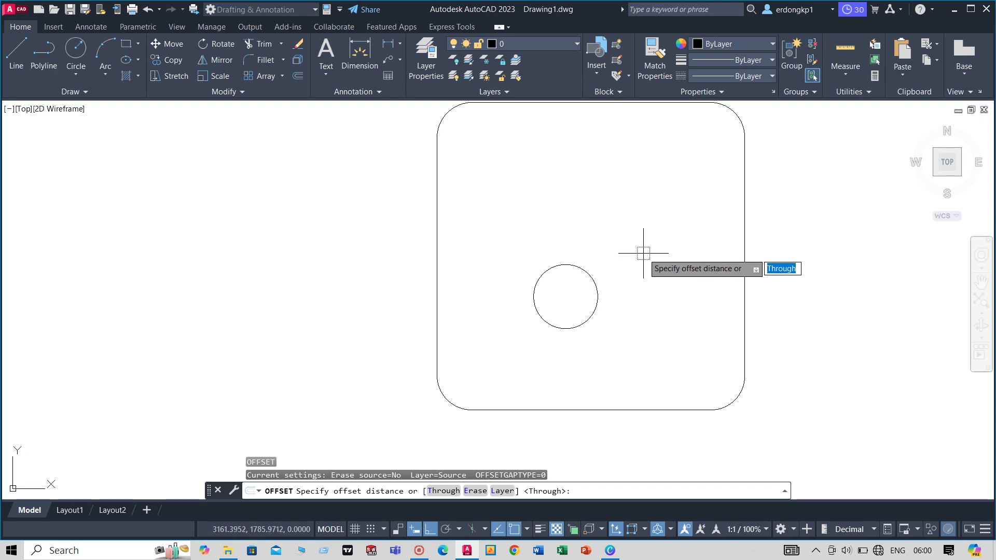
{"action": "type", "text": "11.4"}
{"action": "key", "text": "Return"}
{"action": "left_click", "coordinate": [589, 274]}
{"action": "left_click", "coordinate": [591, 252]}
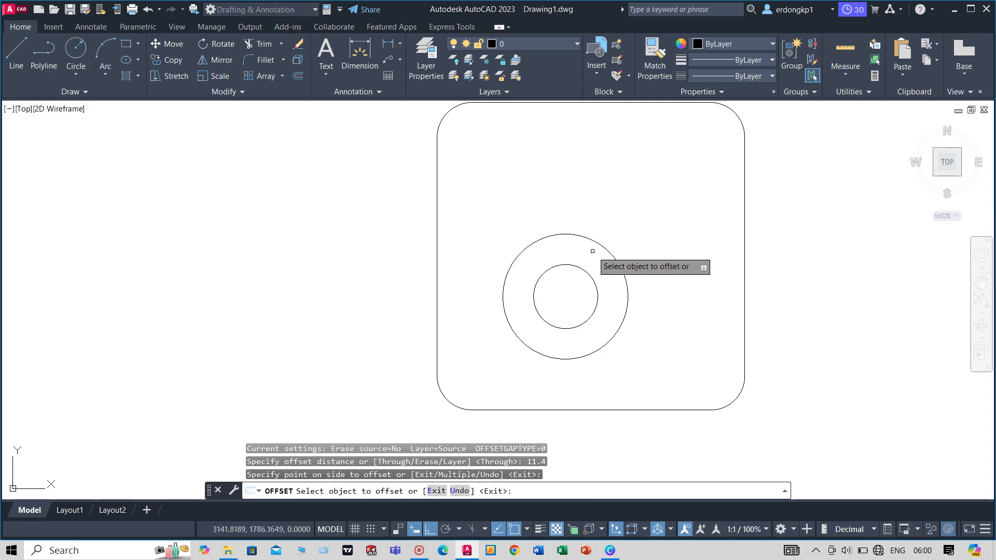
{"action": "right_click", "coordinate": [567, 246]}
{"action": "left_click", "coordinate": [576, 251]}
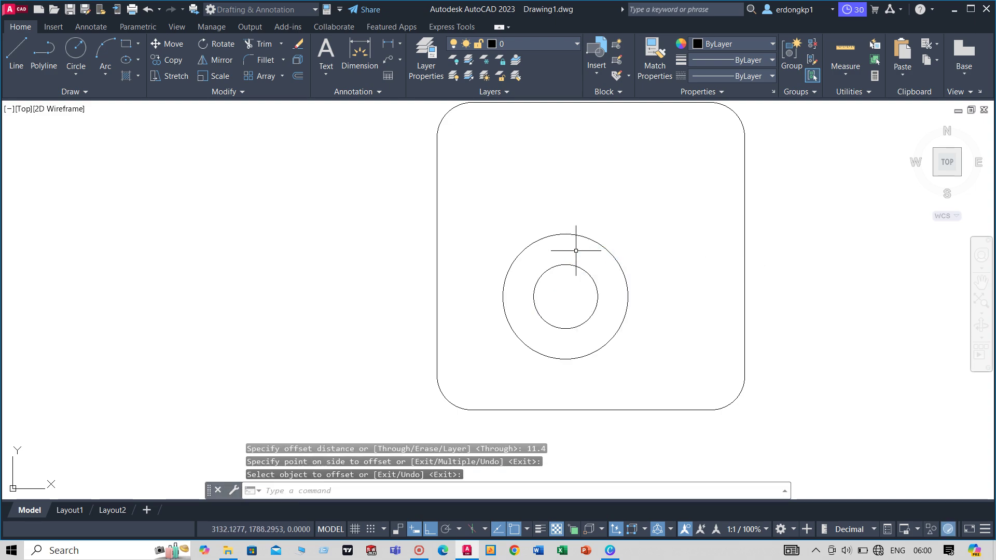
- Draw connected lines from the outer circle's top quadrant to the common centre and on to its right quadrant
{"action": "type", "text": "l"}
{"action": "key", "text": "Return"}
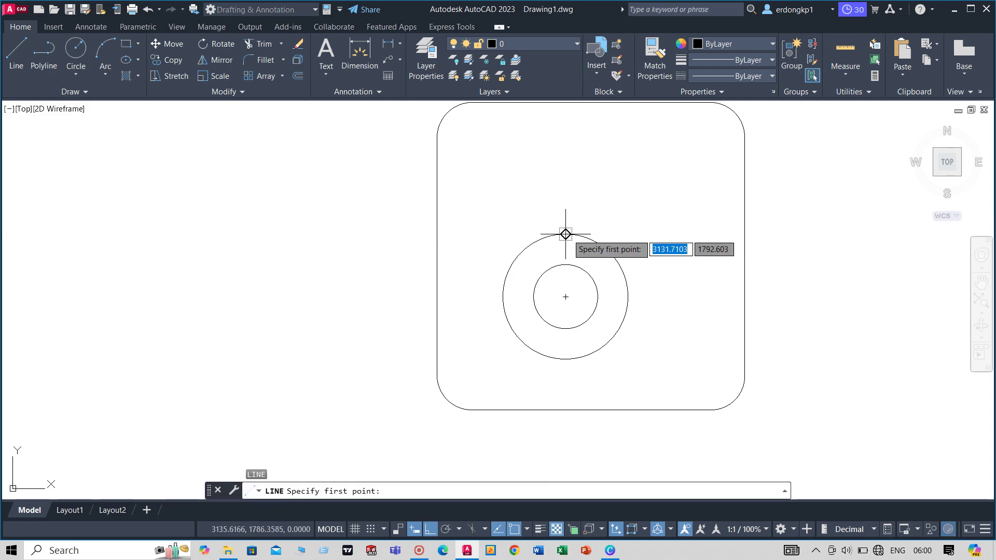
{"action": "left_click", "coordinate": [566, 265]}
{"action": "left_click", "coordinate": [566, 296]}
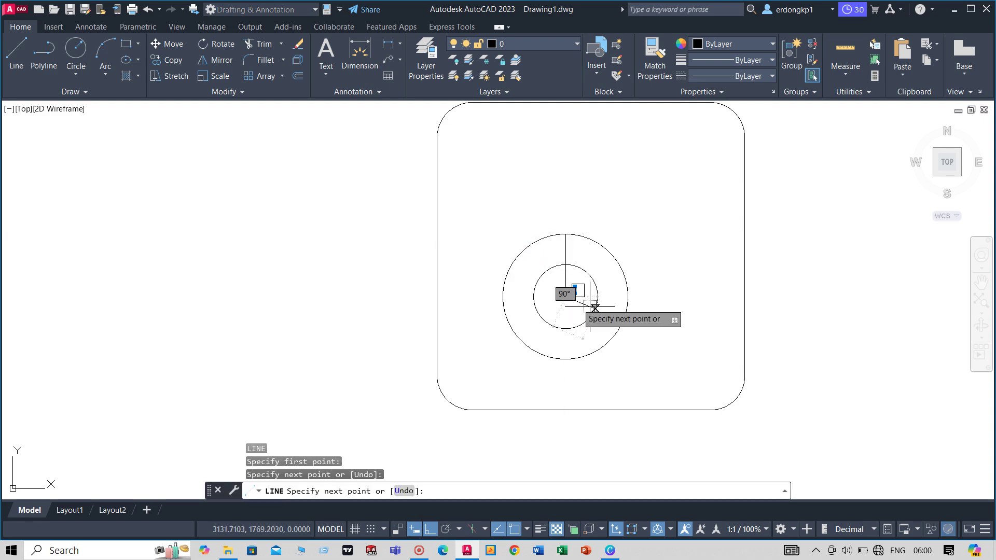
{"action": "left_click", "coordinate": [628, 297]}
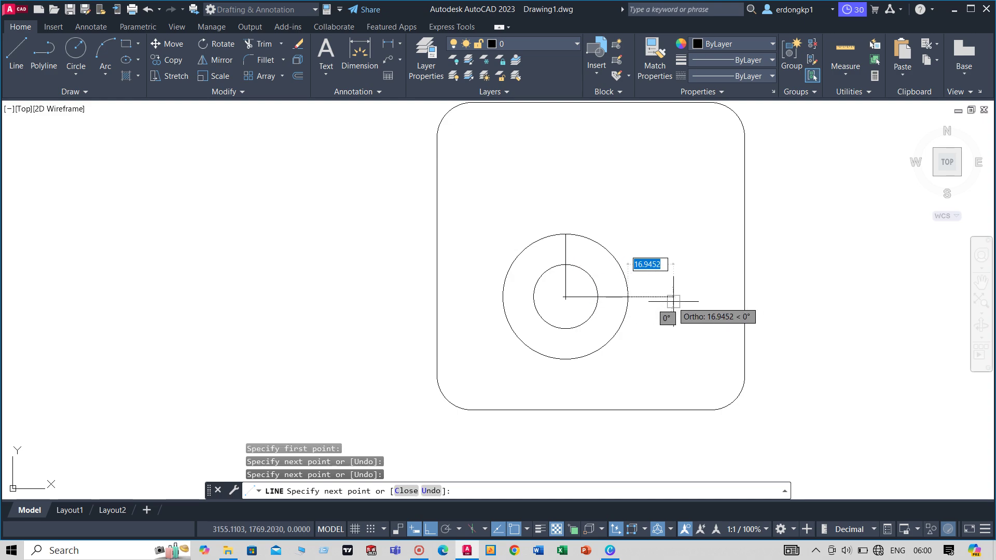
{"action": "type", "text": "t"}
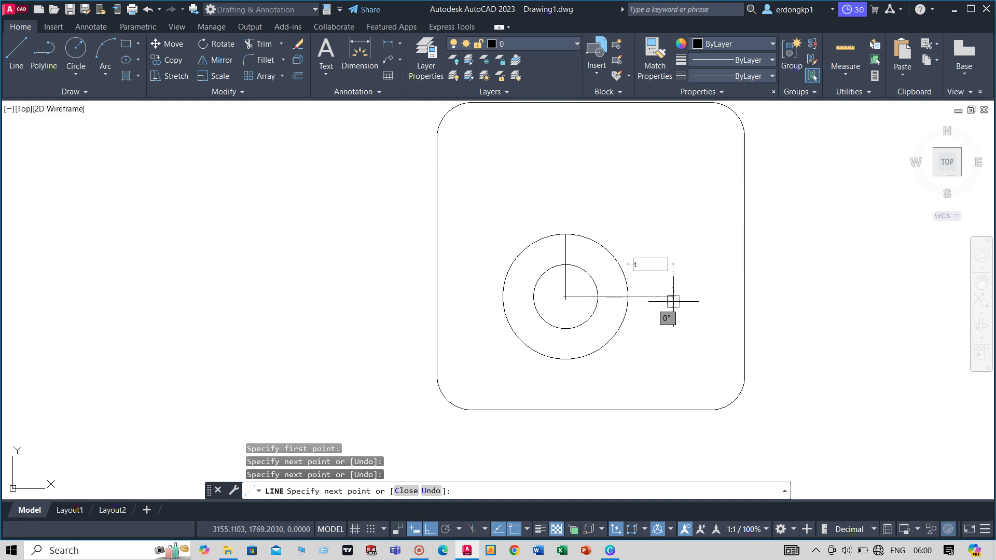
{"action": "key", "text": "Print"}
{"action": "key", "text": "Escape"}
{"action": "key", "text": "Escape"}
{"action": "key", "text": "Escape"}
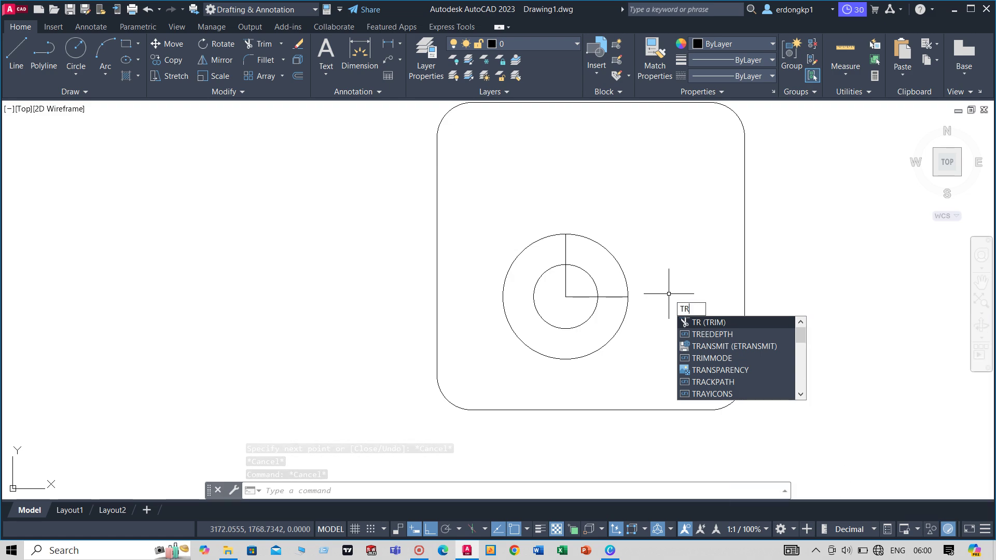
- Trim the upper-right quarter of both circles and the inner line portions, leaving a three-quarter ring with closed ends
{"action": "key", "text": "Return"}
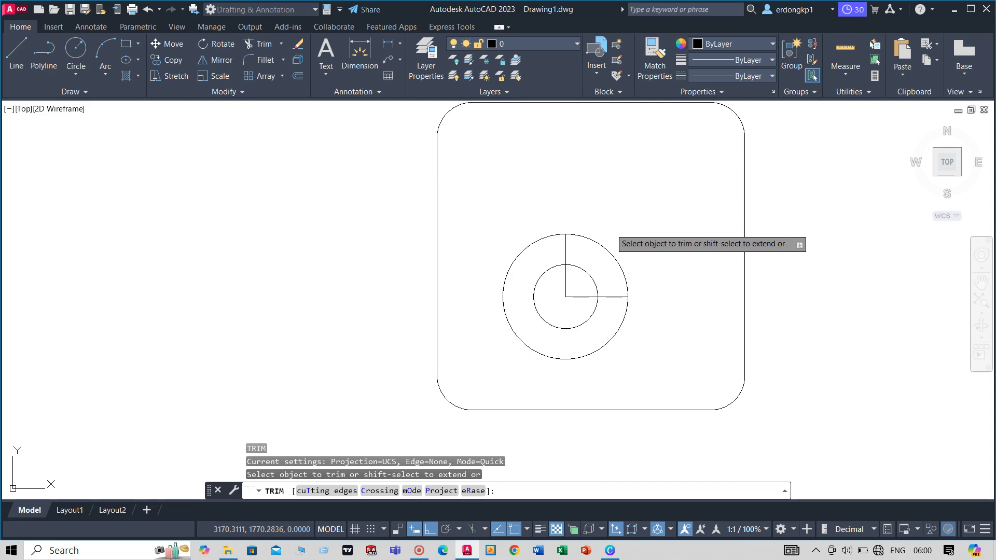
{"action": "mouse_move", "coordinate": [611, 228]}
{"action": "left_mouse_down"}
{"action": "mouse_move", "coordinate": [591, 275]}
{"action": "mouse_move", "coordinate": [560, 291]}
{"action": "mouse_move", "coordinate": [596, 290]}
{"action": "left_mouse_up"}
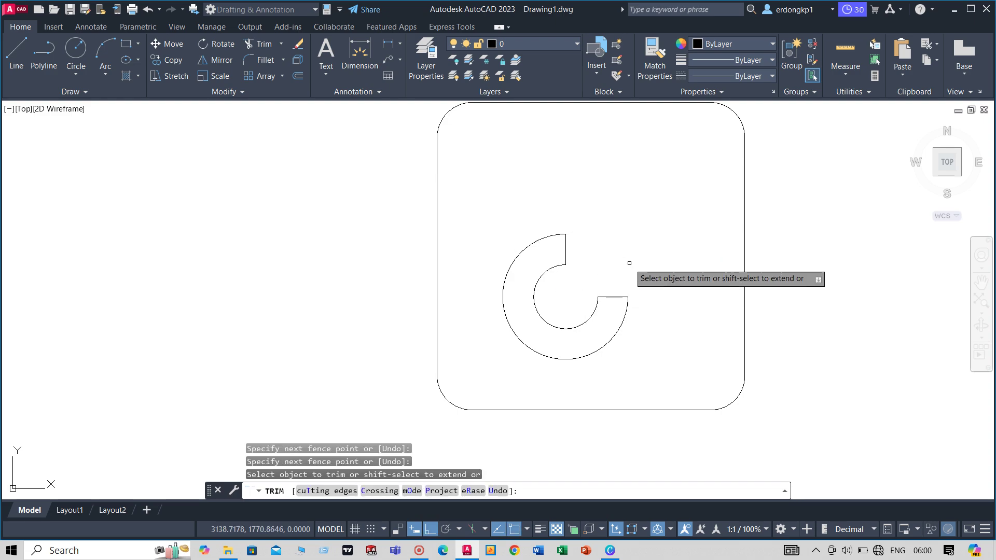
{"action": "right_click", "coordinate": [639, 223]}
{"action": "left_click", "coordinate": [644, 229]}
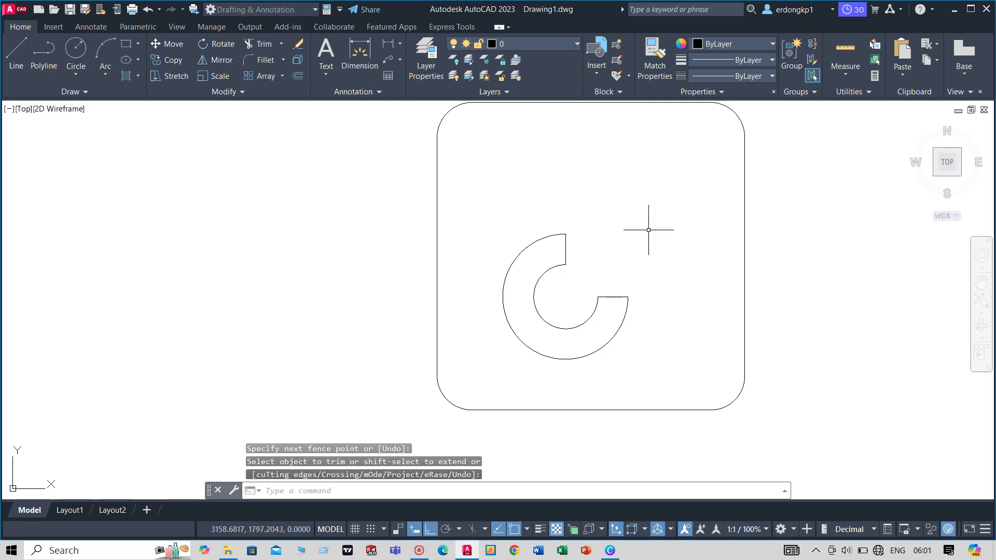
- Draw a vertical line 54 units straight up from the inner arc's right end
{"action": "scroll", "coordinate": [612, 273], "scroll_direction": "down", "scroll_amount": 3}
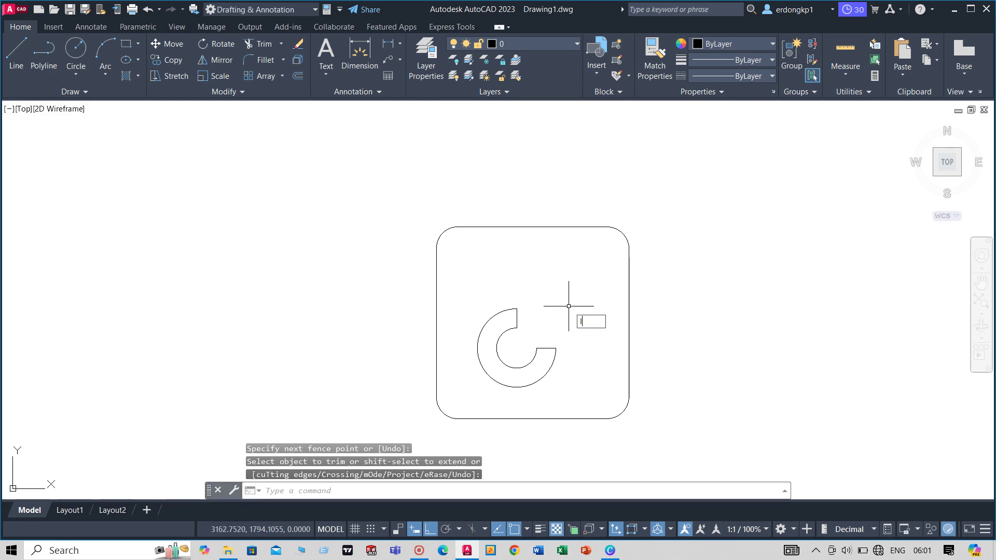
{"action": "key", "text": "Return"}
{"action": "left_click", "coordinate": [536, 348]}
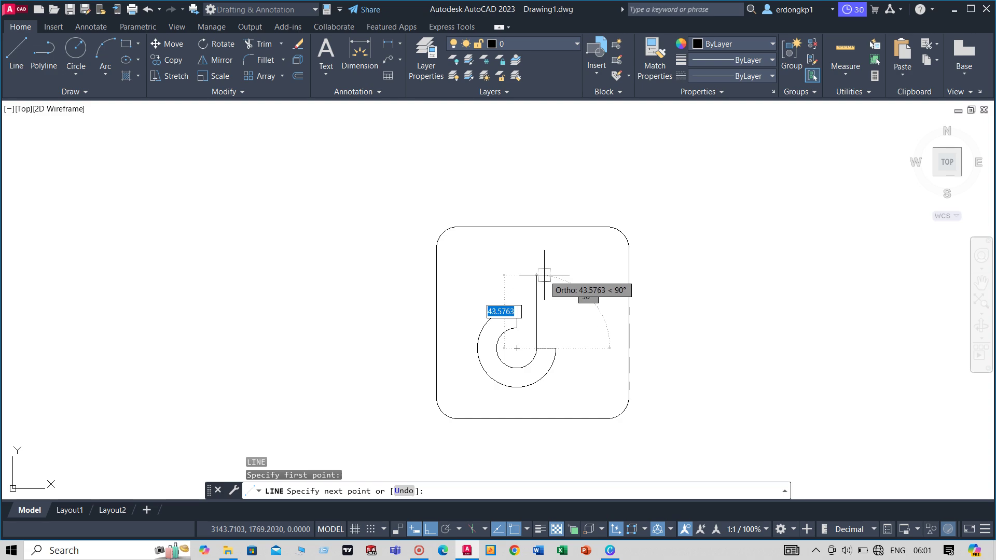
{"action": "type", "text": "54"}
{"action": "key", "text": "Return"}
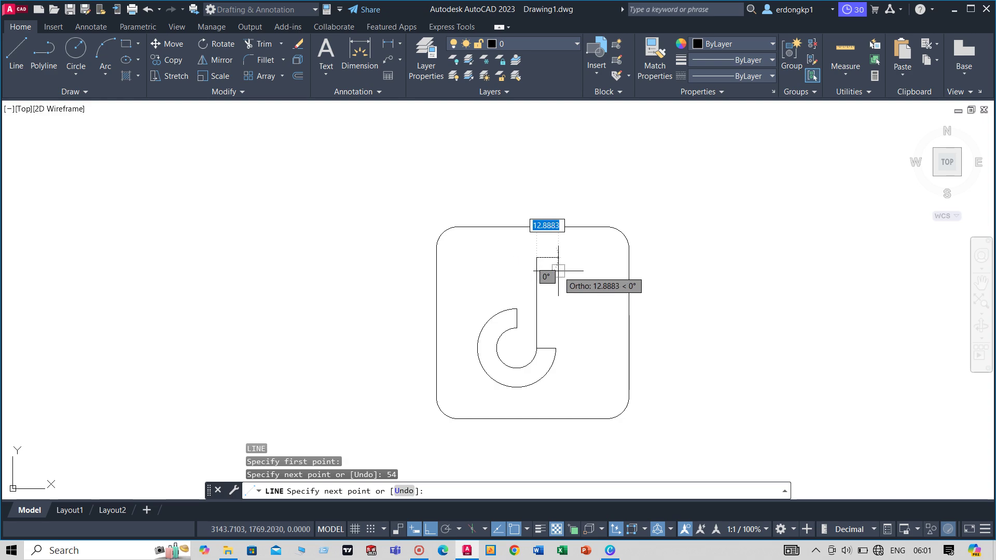
{"action": "key", "text": "Return"}
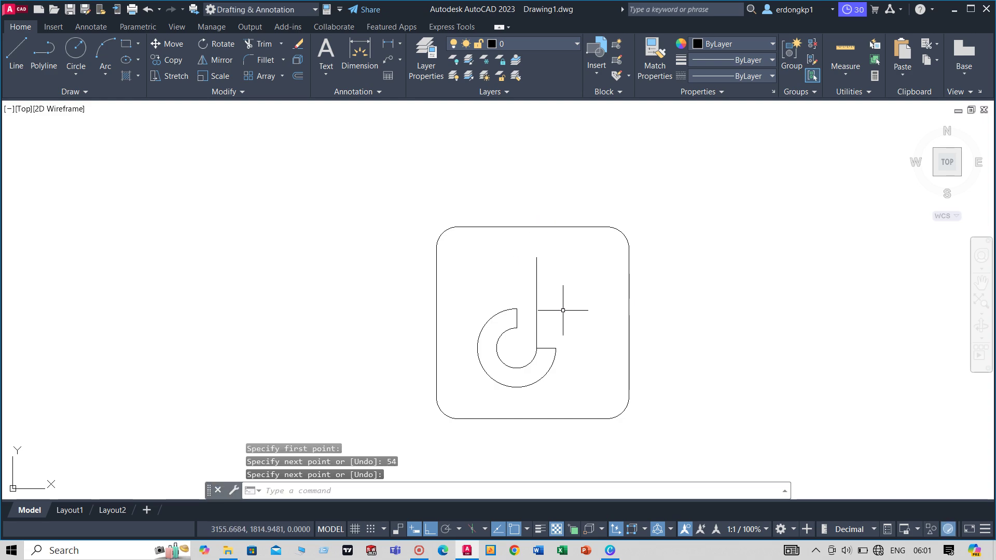
- Draw a 54-unit line up from the outer arc's right end and connect its top to the first vertical line
{"action": "key", "text": "Return"}
{"action": "left_click", "coordinate": [555, 348]}
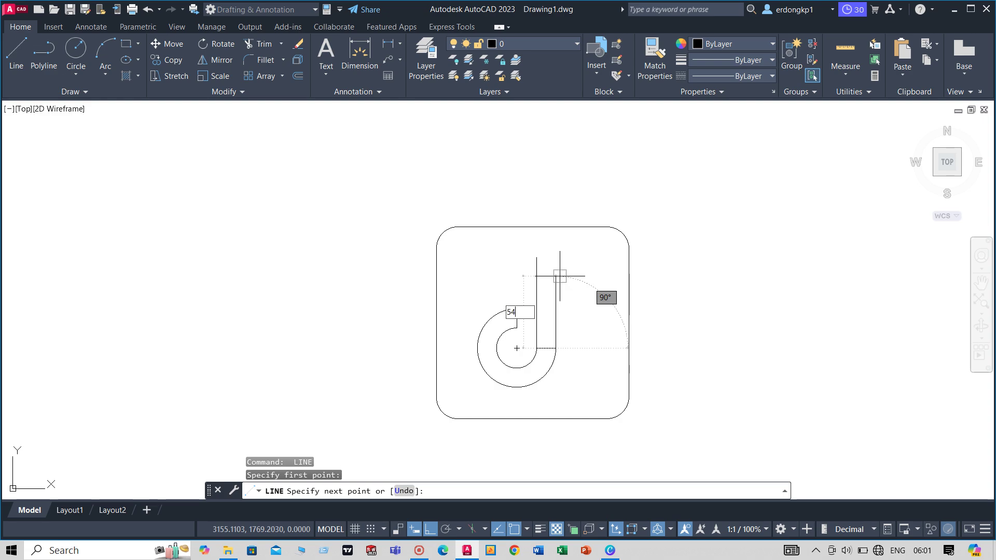
{"action": "key", "text": "Return"}
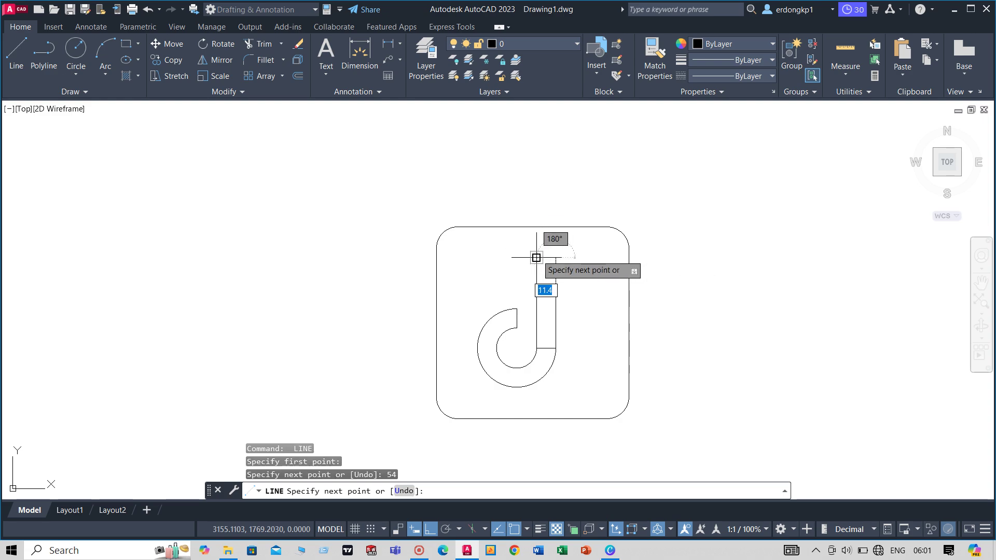
{"action": "left_click", "coordinate": [537, 257]}
{"action": "key", "text": "Return"}
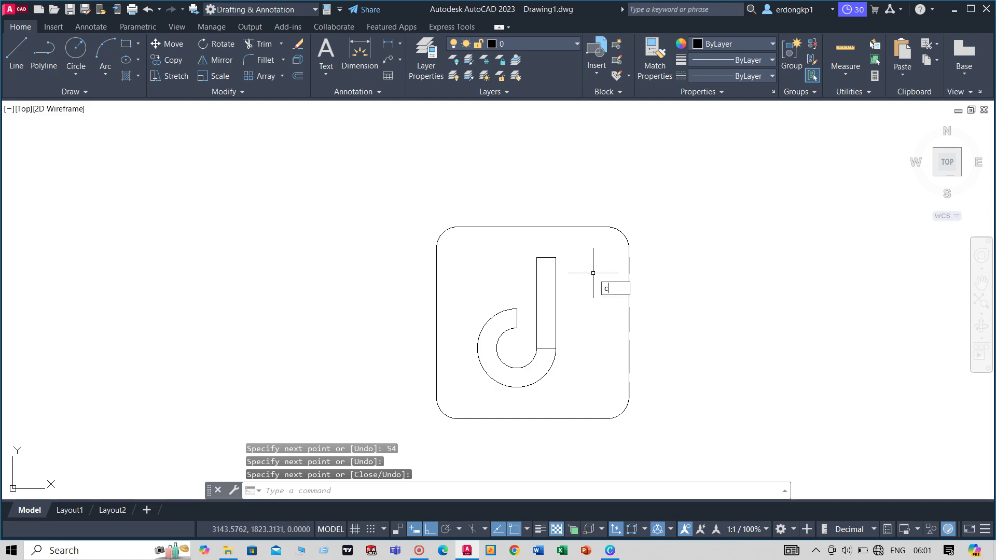
- Draw a two-point circle of diameter 38 extending horizontally right from the stem's upper-right corner
{"action": "key", "text": "Return"}
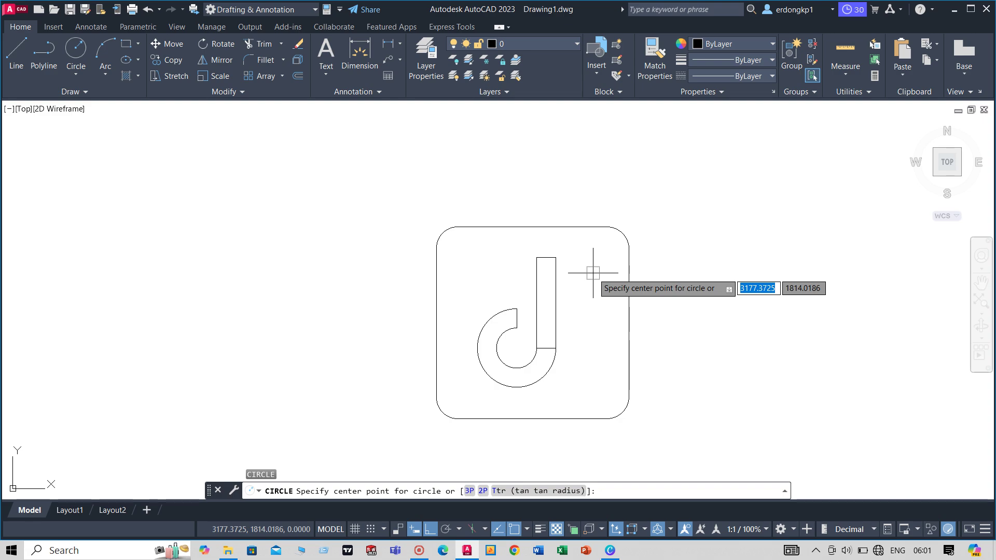
{"action": "left_click", "coordinate": [483, 491]}
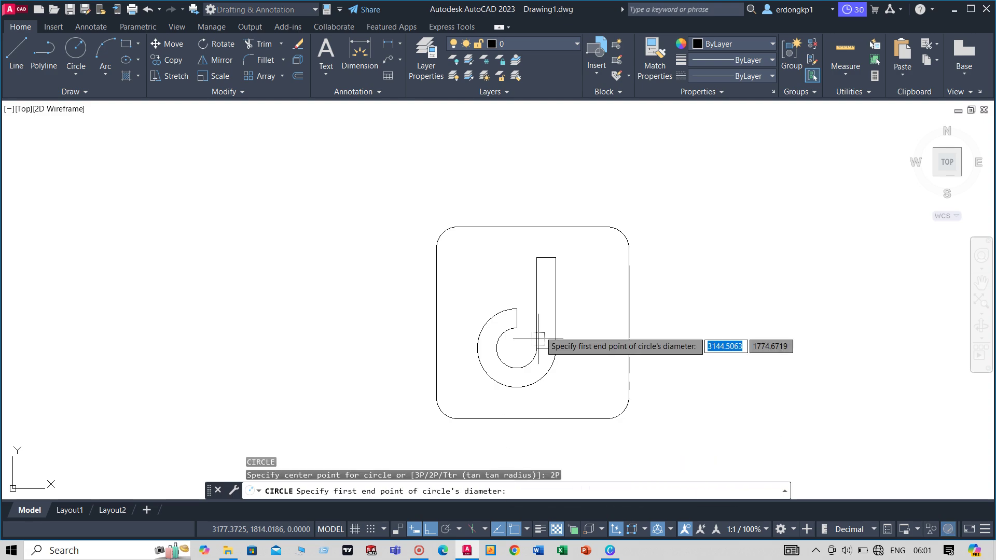
{"action": "left_click", "coordinate": [555, 258]}
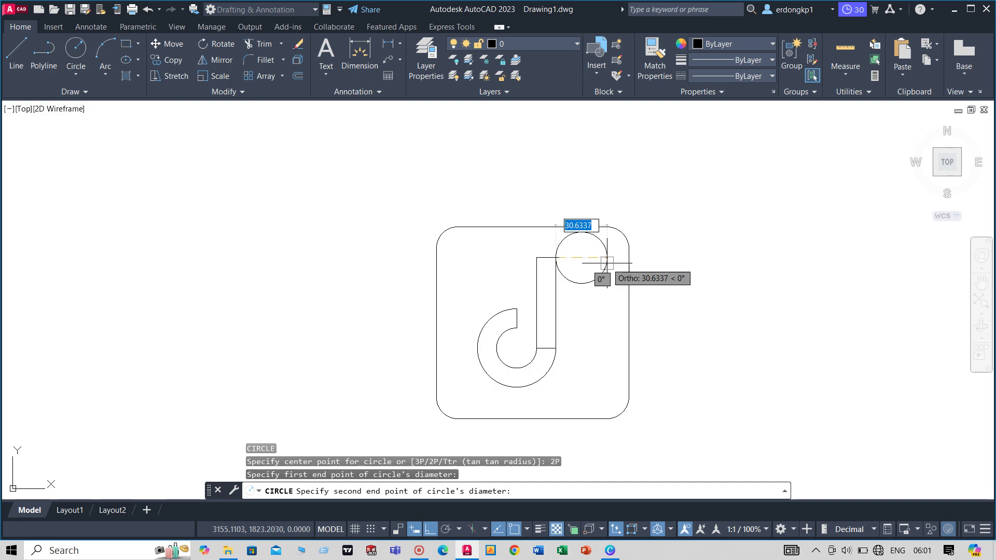
{"action": "type", "text": "38"}
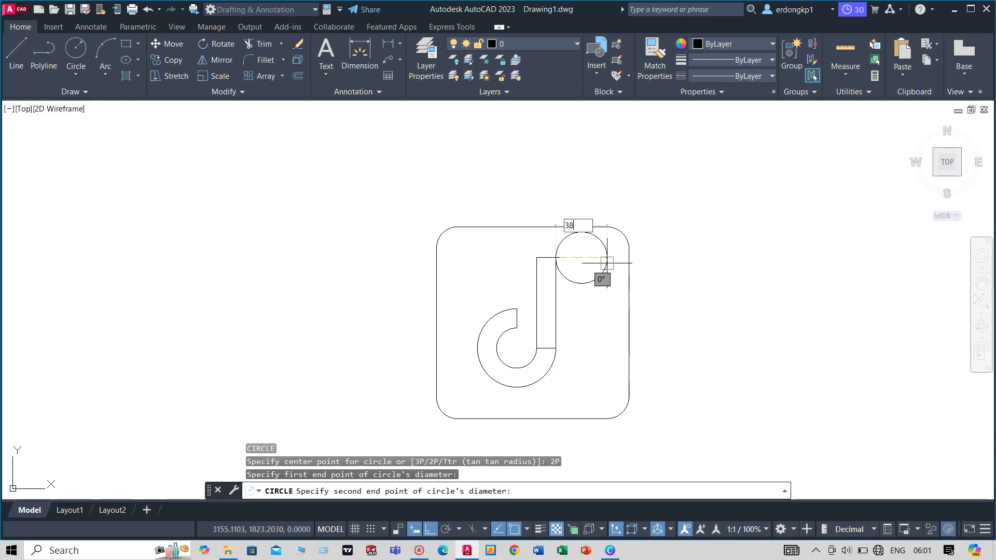
{"action": "key", "text": "Return"}
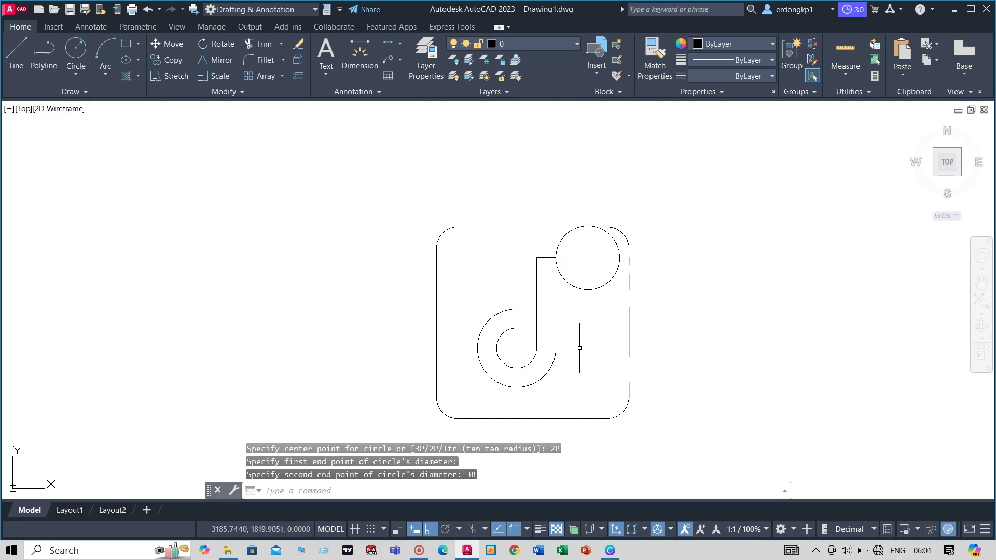
- Draw a 13.5-unit line straight down from the circle's bottom quadrant
{"action": "type", "text": "l"}
{"action": "key", "text": "Return"}
{"action": "scroll", "coordinate": [582, 344], "scroll_direction": "up", "scroll_amount": 2}
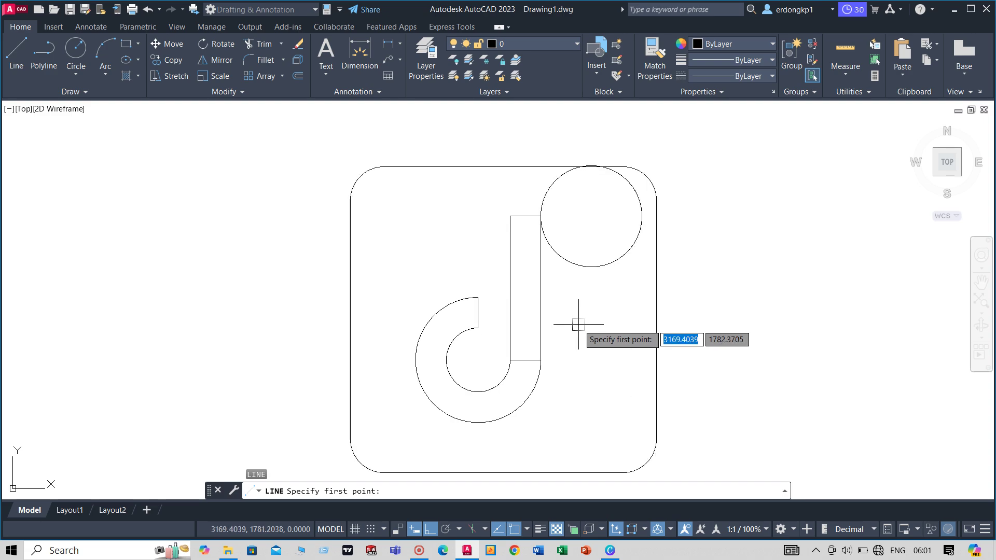
{"action": "left_click", "coordinate": [591, 266]}
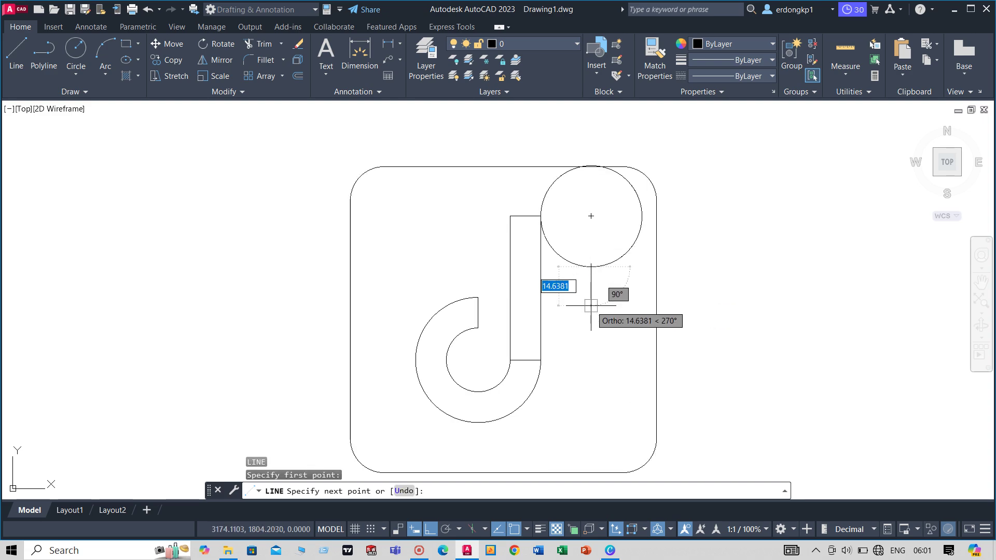
{"action": "type", "text": "1"}
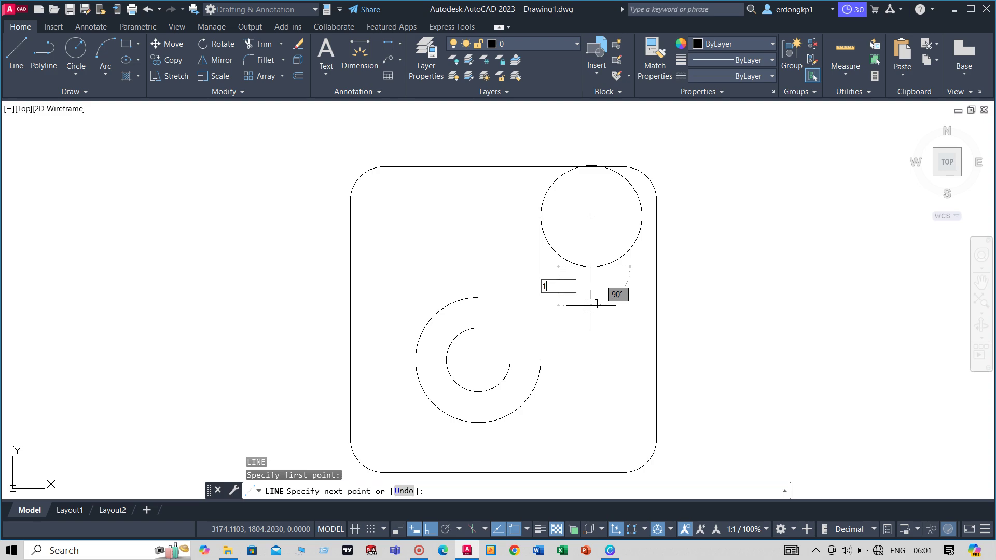
{"action": "type", "text": "3.5"}
{"action": "key", "text": "Return"}
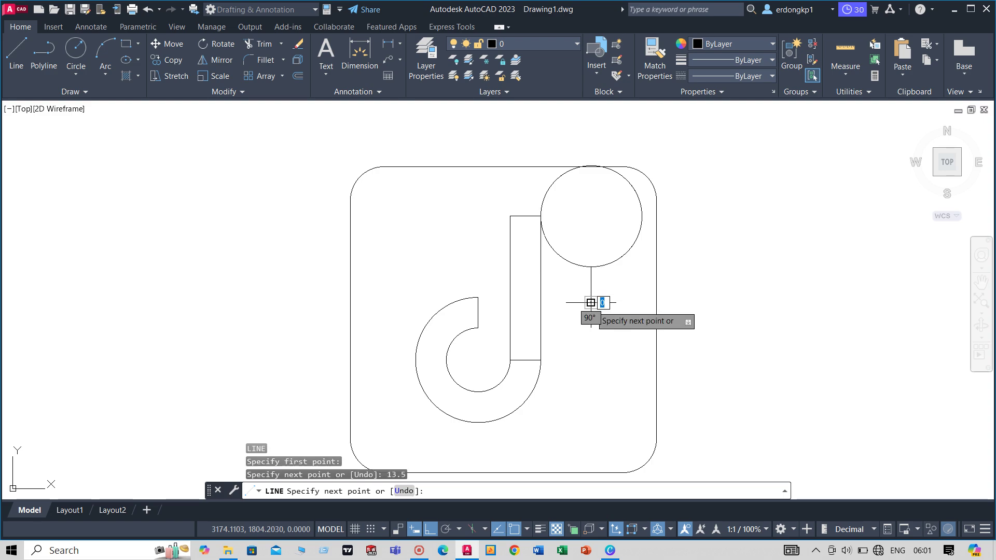
{"action": "key", "text": "Return"}
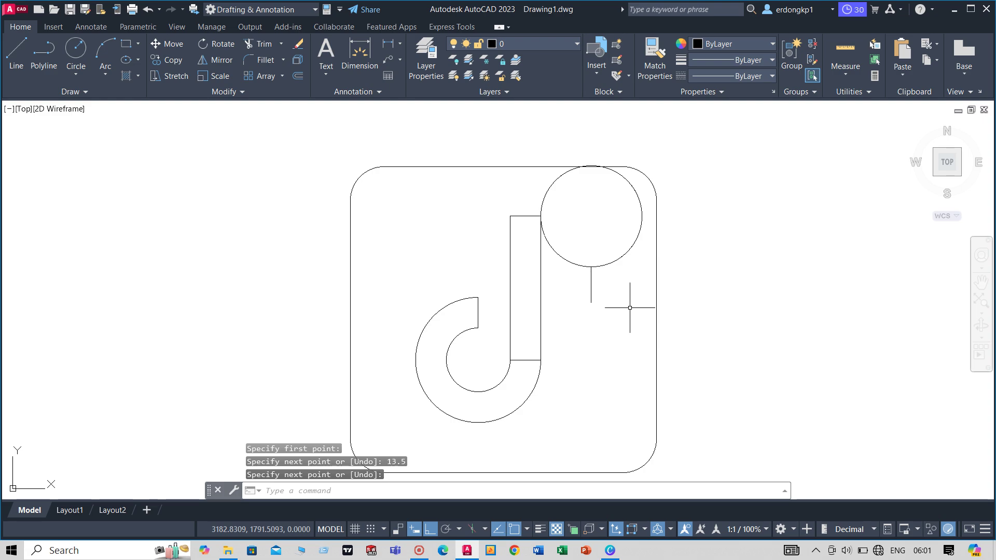
- Trim the circle down to its lower-left quarter arc between the stem and the short vertical line
{"action": "key", "text": "Return"}
{"action": "mouse_move", "coordinate": [617, 279]}
{"action": "left_mouse_down"}
{"action": "mouse_move", "coordinate": [589, 202]}
{"action": "mouse_move", "coordinate": [548, 189]}
{"action": "left_mouse_up"}
{"action": "scroll", "coordinate": [583, 183], "scroll_direction": "up", "scroll_amount": 4}
{"action": "scroll", "coordinate": [582, 183], "scroll_direction": "down", "scroll_amount": 1}
{"action": "scroll", "coordinate": [600, 169], "scroll_direction": "up", "scroll_amount": 5}
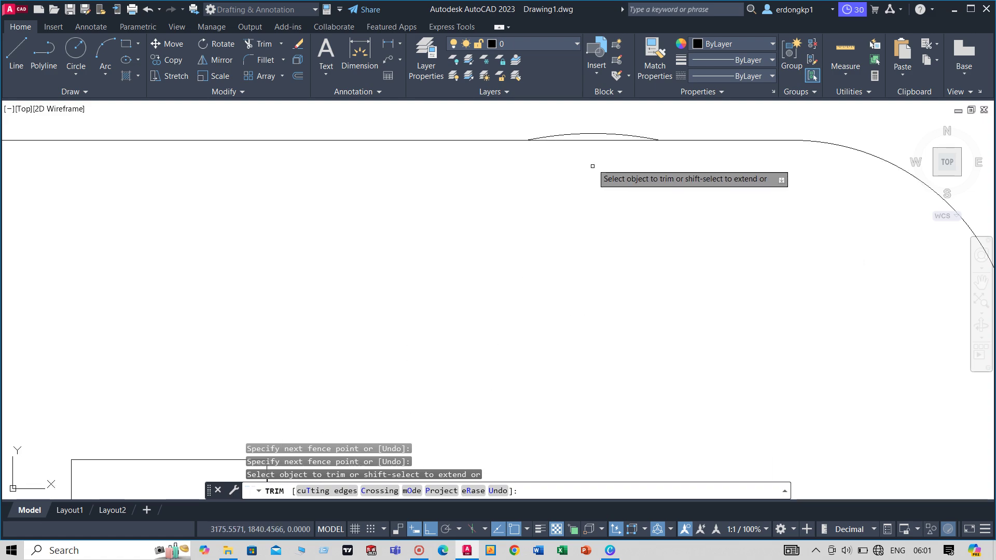
{"action": "scroll", "coordinate": [600, 169], "scroll_direction": "down", "scroll_amount": 5}
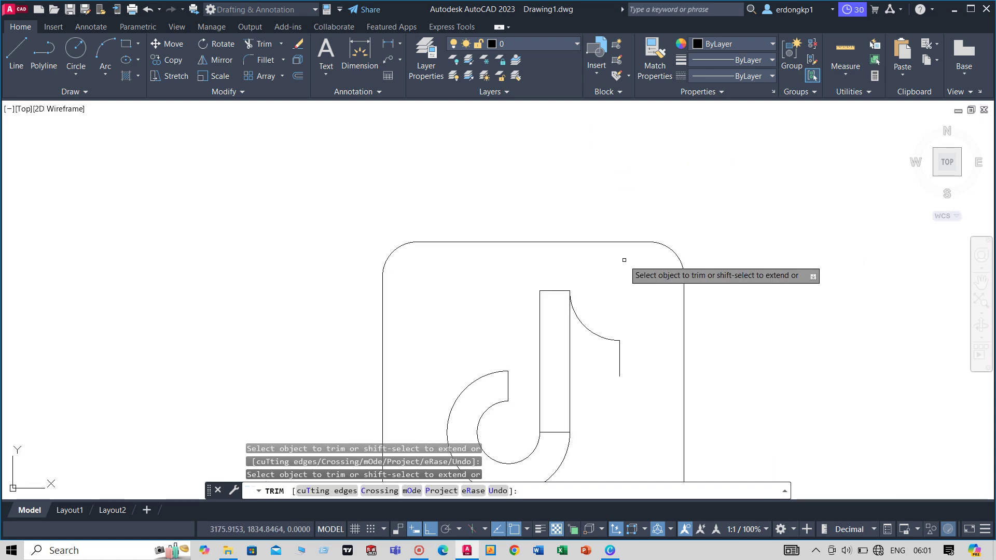
{"action": "right_click", "coordinate": [624, 291]}
{"action": "left_click", "coordinate": [646, 295]}
{"action": "middle_click_drag", "start_coordinate": [607, 184], "coordinate": [638, 251]}
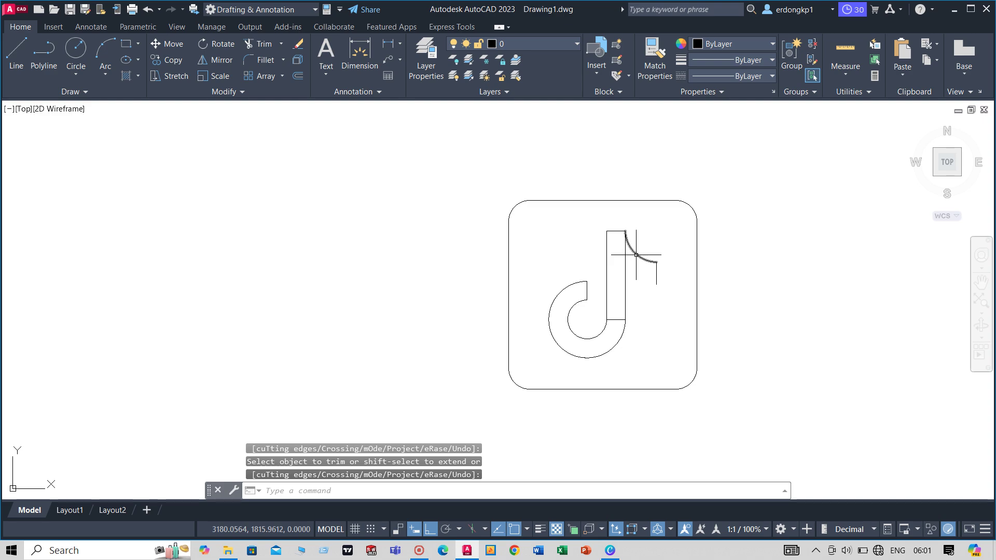
- Offset the quarter arc outward by 13.5, picking the short vertical line's two ends as the distance
{"action": "left_click", "coordinate": [635, 252]}
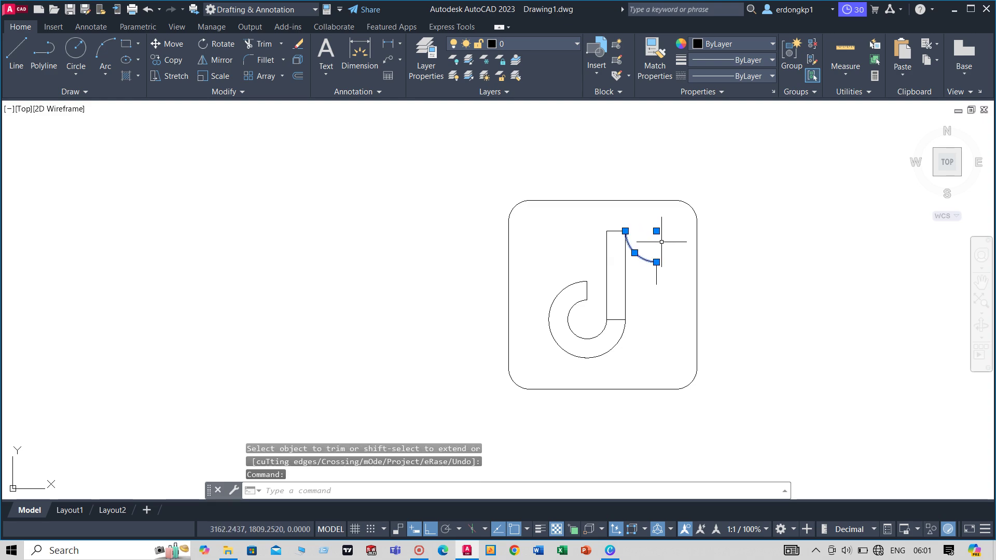
{"action": "type", "text": "O"}
{"action": "key", "text": "Return"}
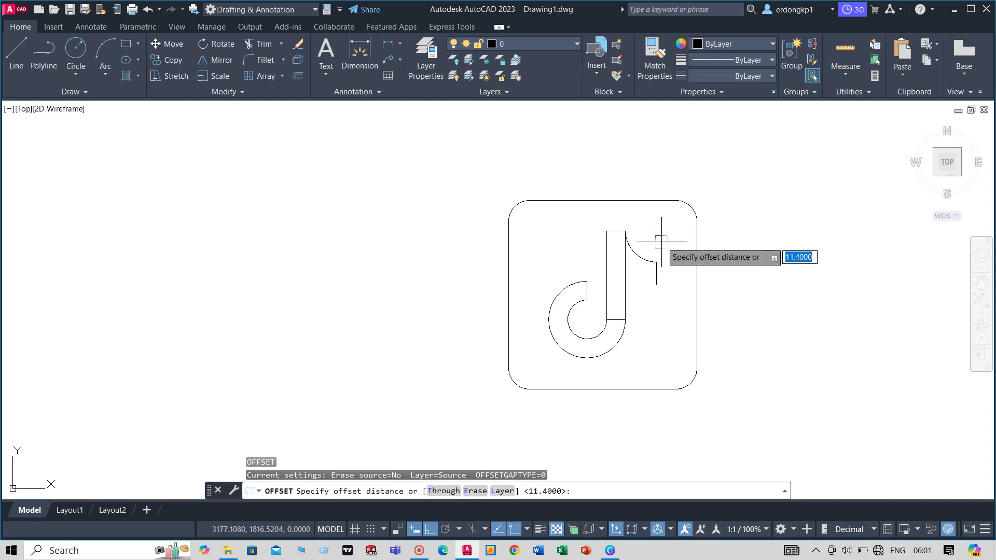
{"action": "left_click", "coordinate": [657, 262]}
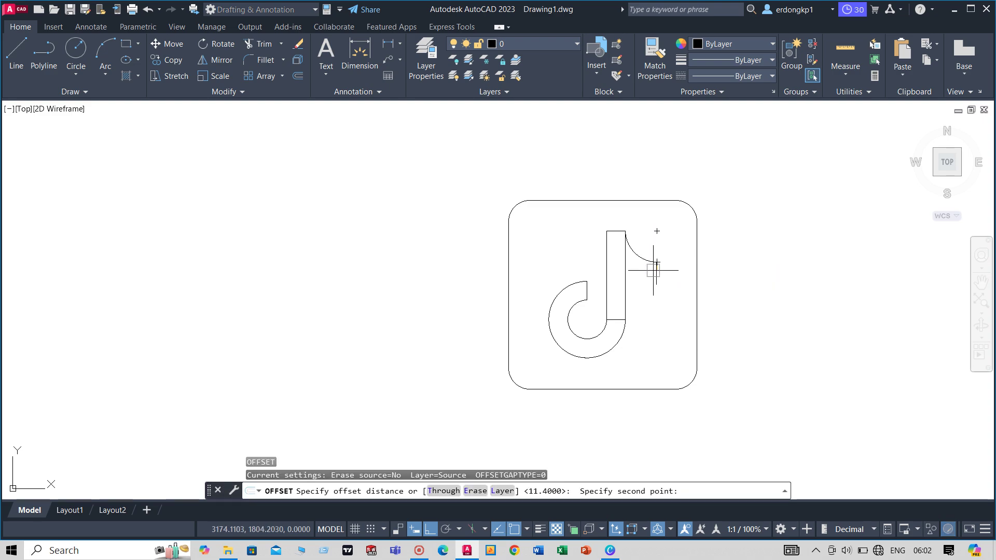
{"action": "left_click", "coordinate": [656, 285]}
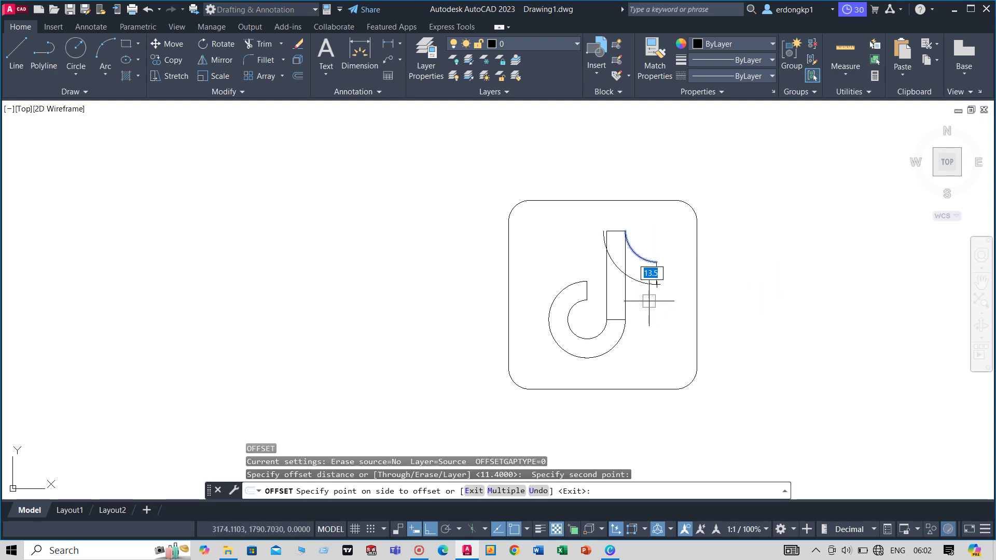
{"action": "left_click", "coordinate": [654, 292]}
{"action": "right_click", "coordinate": [647, 308]}
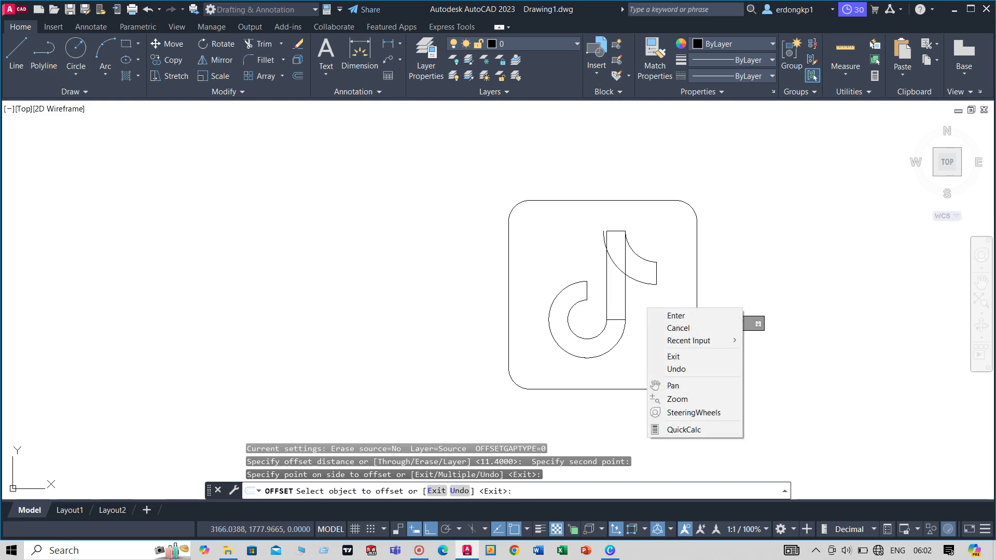
{"action": "left_click", "coordinate": [674, 313]}
- Trim the offset arc inside and beyond the stem, the stem edge between the arcs, and the line across the stem's base
{"action": "scroll", "coordinate": [650, 308], "scroll_direction": "up", "scroll_amount": 2}
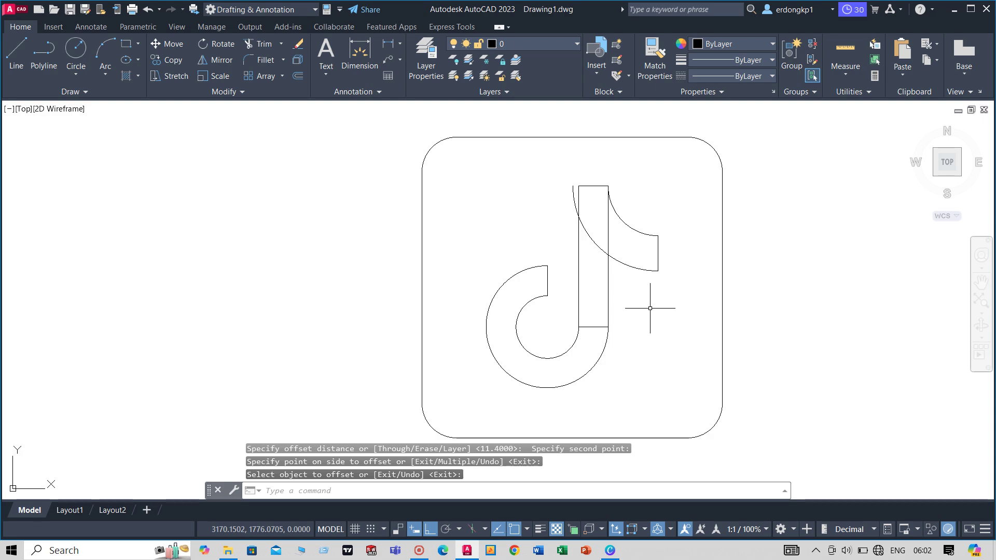
{"action": "type", "text": "tr"}
{"action": "key", "text": "Return"}
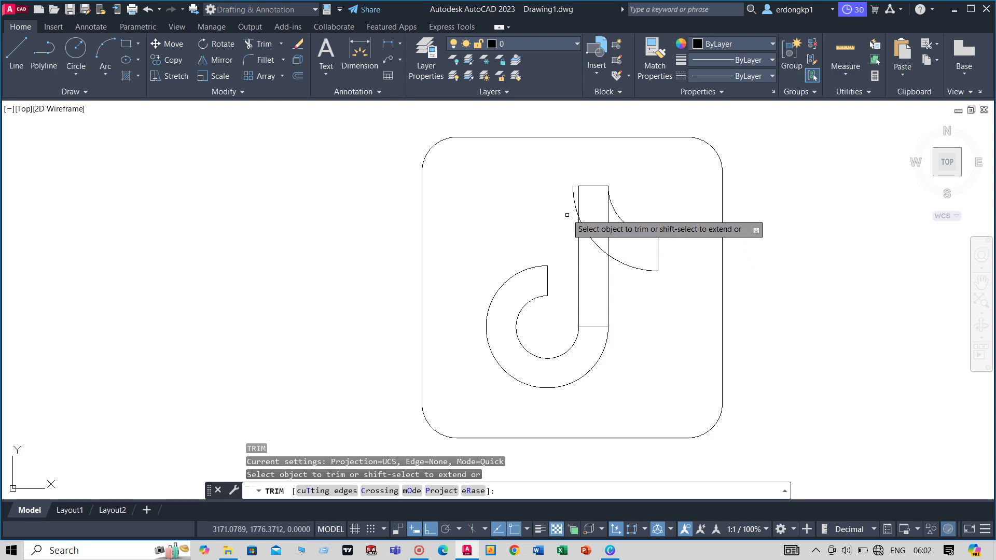
{"action": "left_click", "coordinate": [573, 195]}
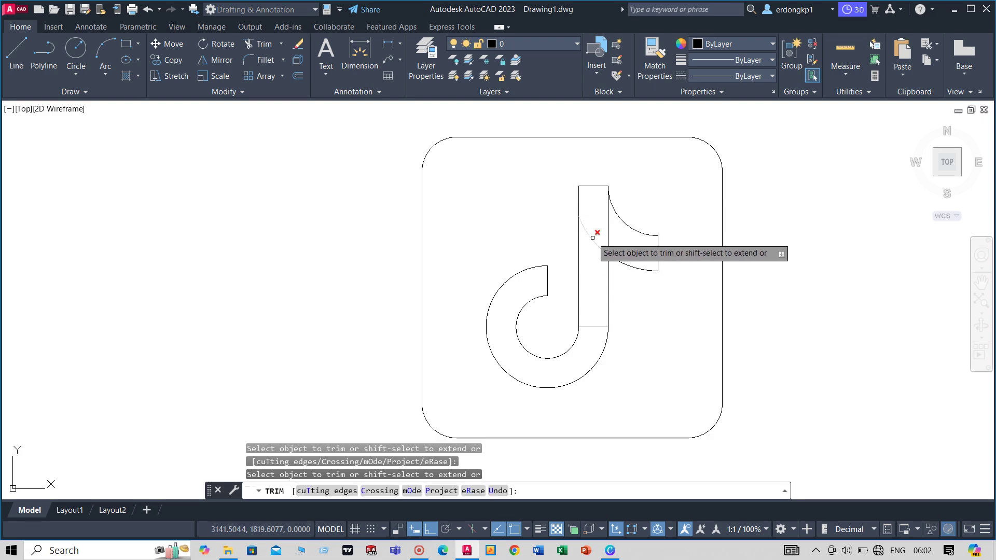
{"action": "left_click", "coordinate": [608, 228]}
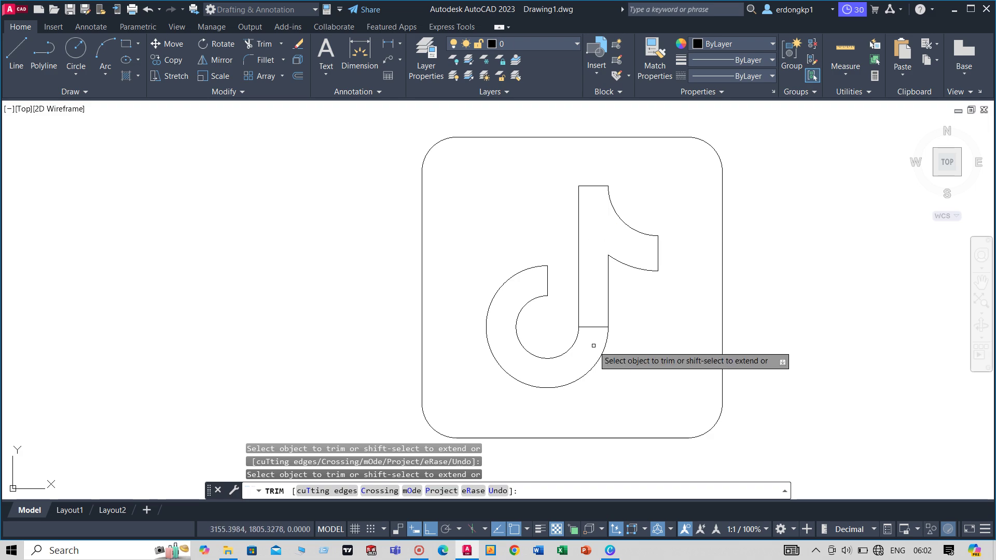
{"action": "left_click", "coordinate": [595, 325]}
{"action": "right_click", "coordinate": [677, 320]}
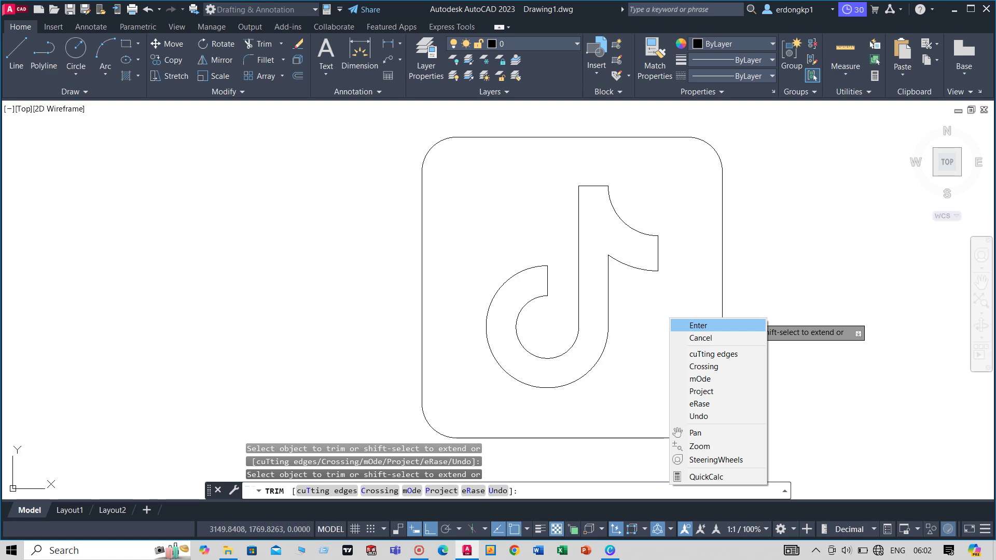
{"action": "left_click", "coordinate": [678, 323]}
- Fill the area between the rounded square and the note shape with a solid hatch in colour 0,0,0
{"action": "middle_click_drag", "start_coordinate": [677, 321], "coordinate": [637, 313]}
{"action": "type", "text": "sol"}
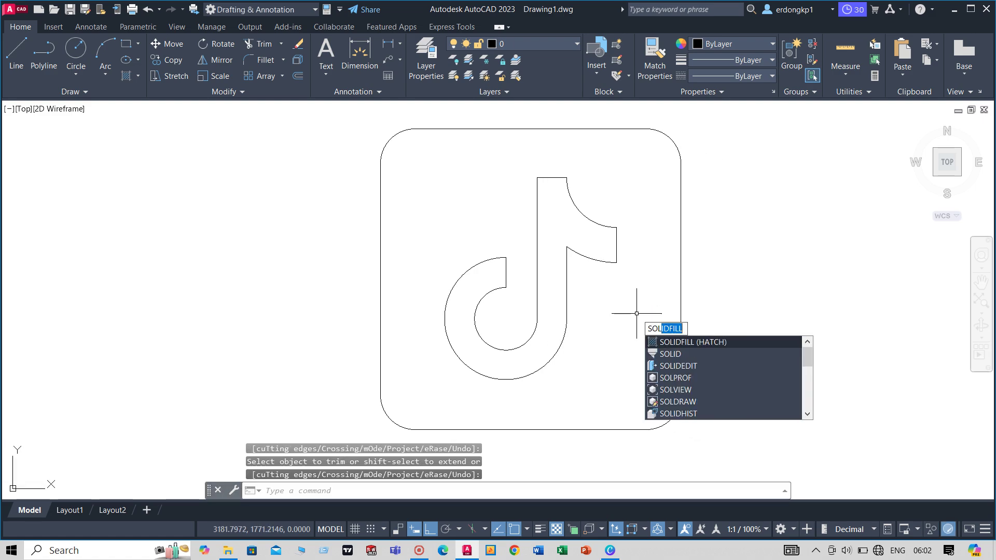
{"action": "key", "text": "Return"}
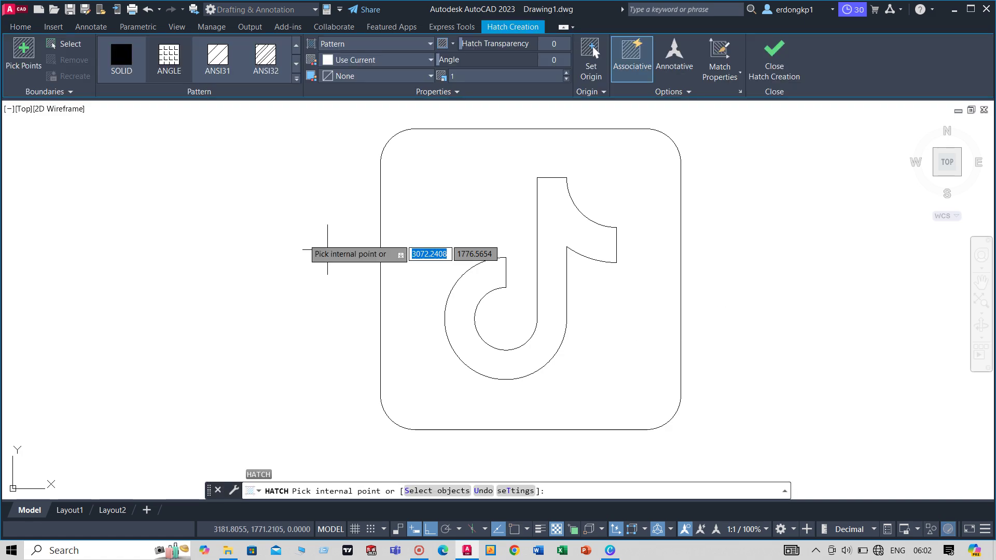
{"action": "left_click", "coordinate": [376, 59]}
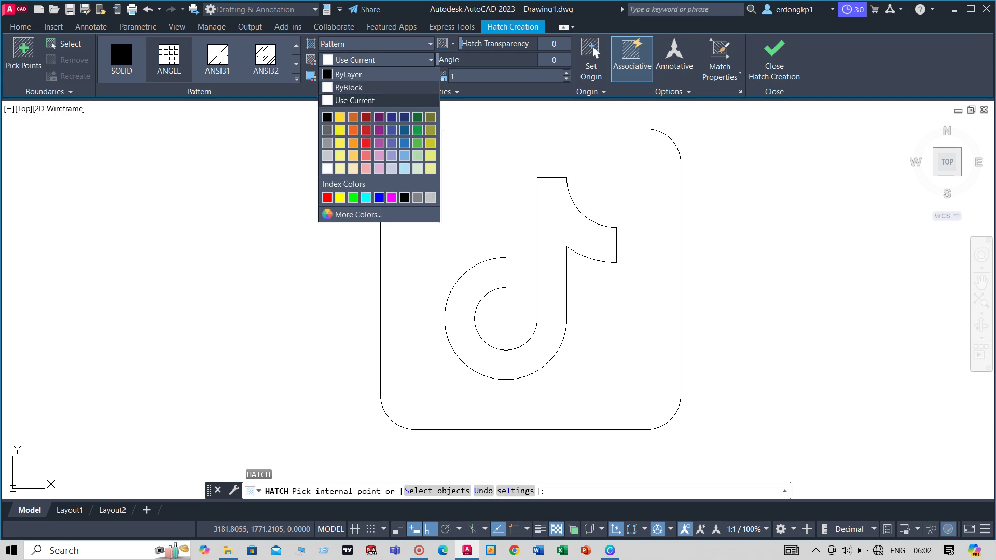
{"action": "left_click", "coordinate": [327, 129]}
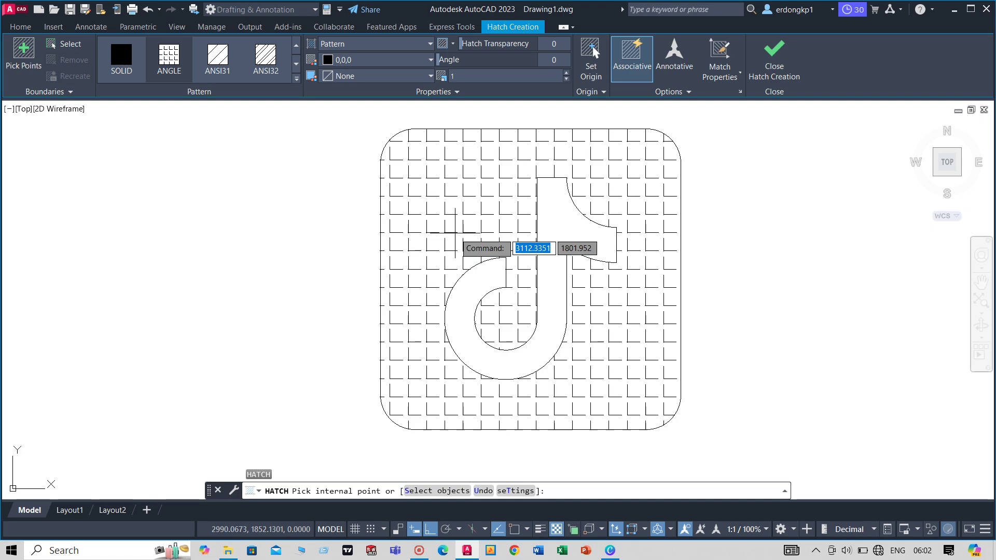
{"action": "left_click", "coordinate": [376, 44]}
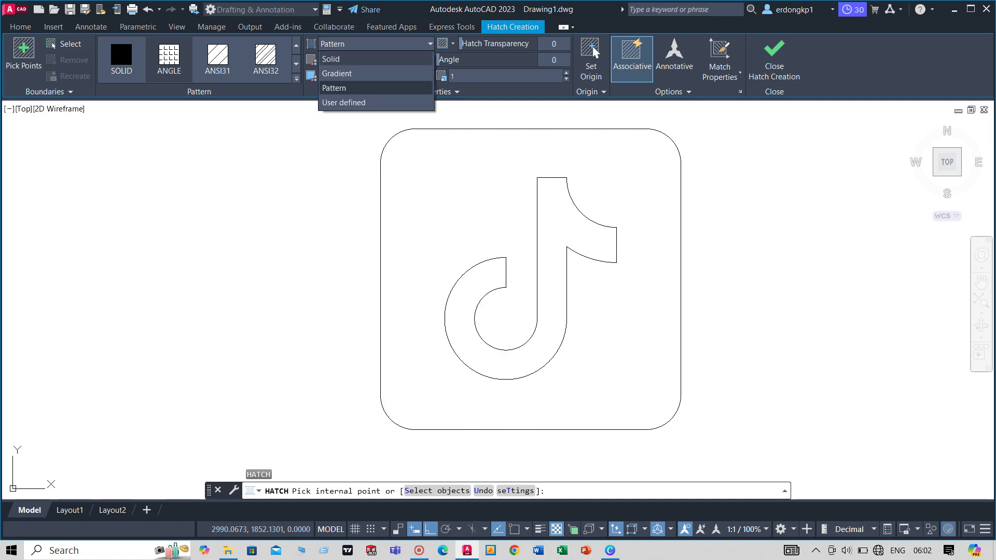
{"action": "left_click", "coordinate": [376, 59]}
{"action": "left_click", "coordinate": [376, 60]}
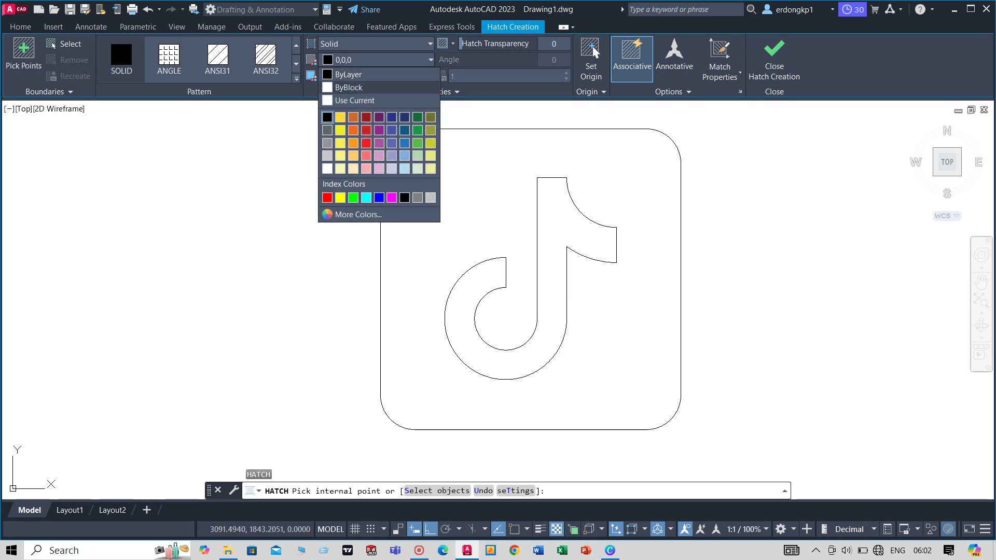
{"action": "left_click", "coordinate": [328, 118]}
{"action": "left_click", "coordinate": [453, 182]}
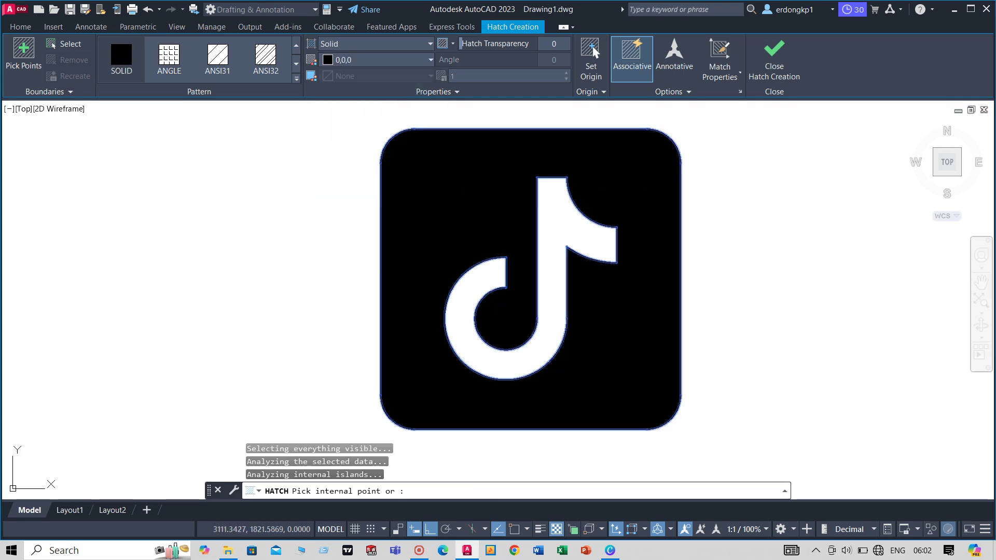
{"action": "key", "text": "Return"}
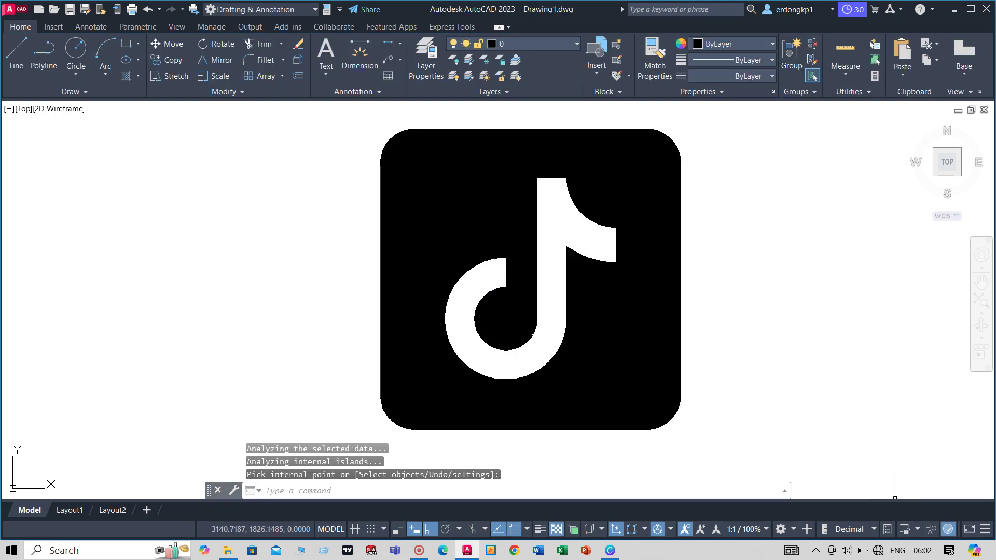
- Turn on the clean screen display and shift the finished logo toward the left side of the view
{"action": "key", "text": "ctrl+0"}
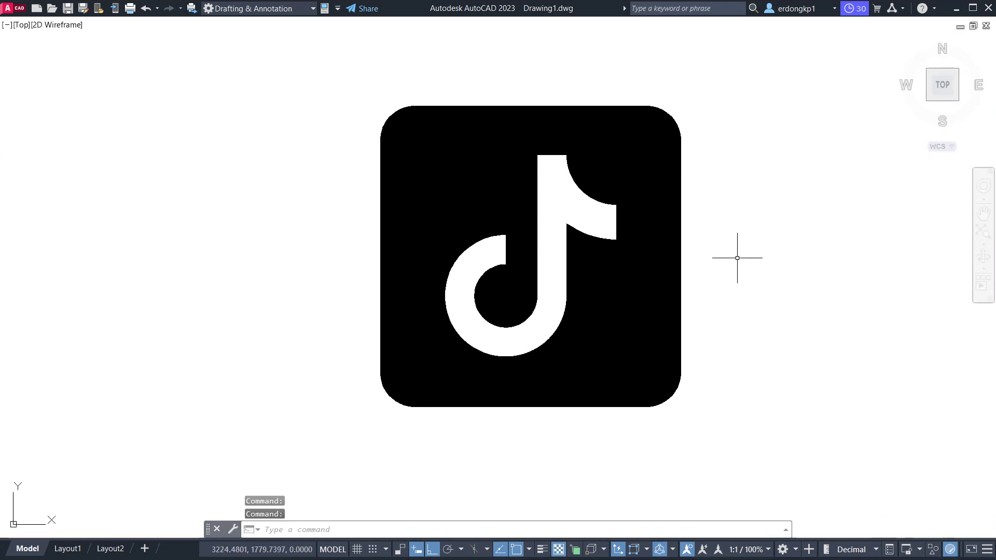
{"action": "mouse_move", "coordinate": [737, 258]}
{"action": "middle_mouse_down"}
{"action": "mouse_move", "coordinate": [540, 258]}
{"action": "mouse_move", "coordinate": [602, 282]}
{"action": "mouse_move", "coordinate": [512, 269]}
{"action": "mouse_move", "coordinate": [609, 258]}
{"action": "mouse_move", "coordinate": [478, 264]}
{"action": "mouse_move", "coordinate": [497, 262]}
{"action": "middle_mouse_up"}
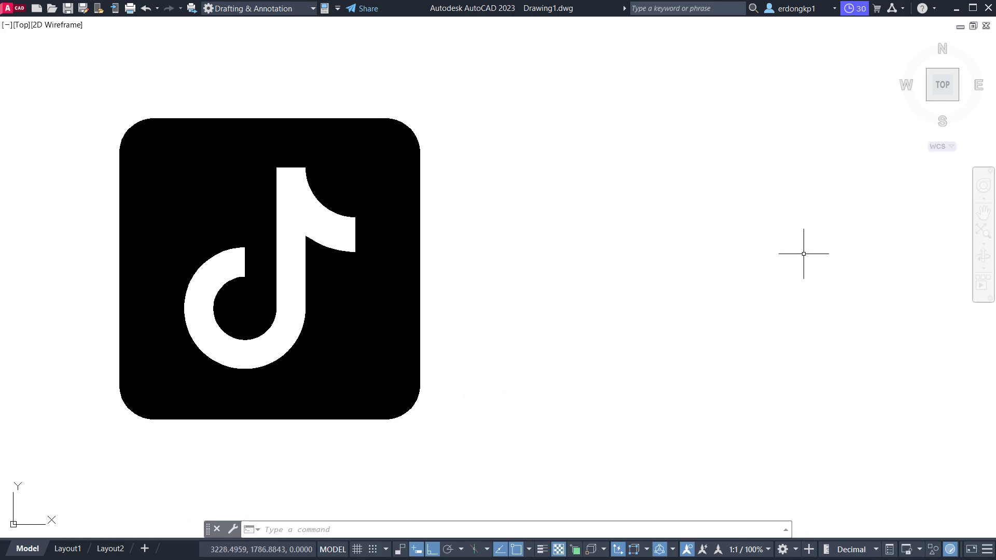